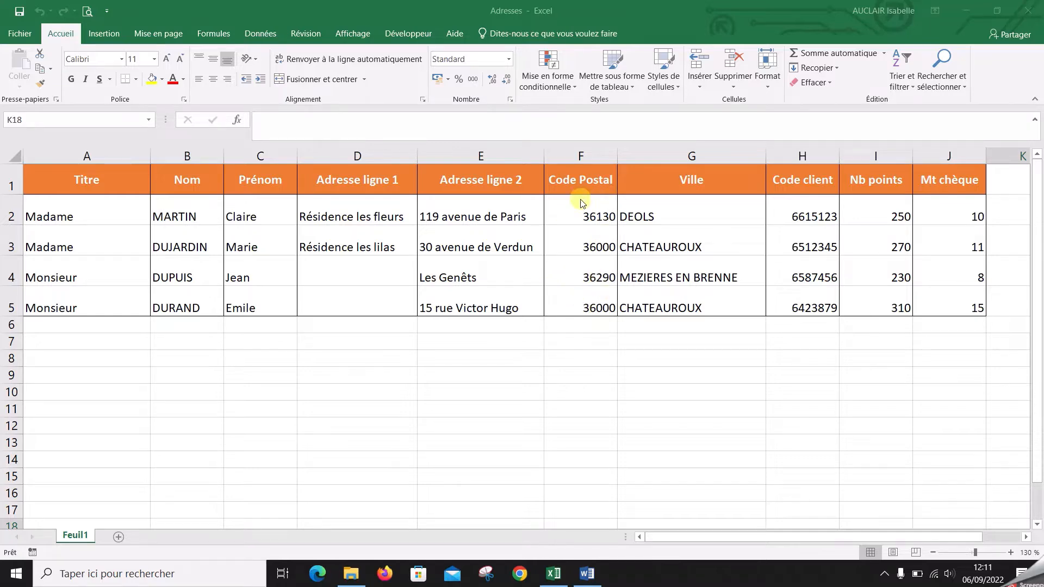
Switch to the Word letter "Lettre Modevet publipostage" and sort the mail merge recipients by Code Postal in ascending order
{"action": "left_click", "coordinate": [589, 578]}
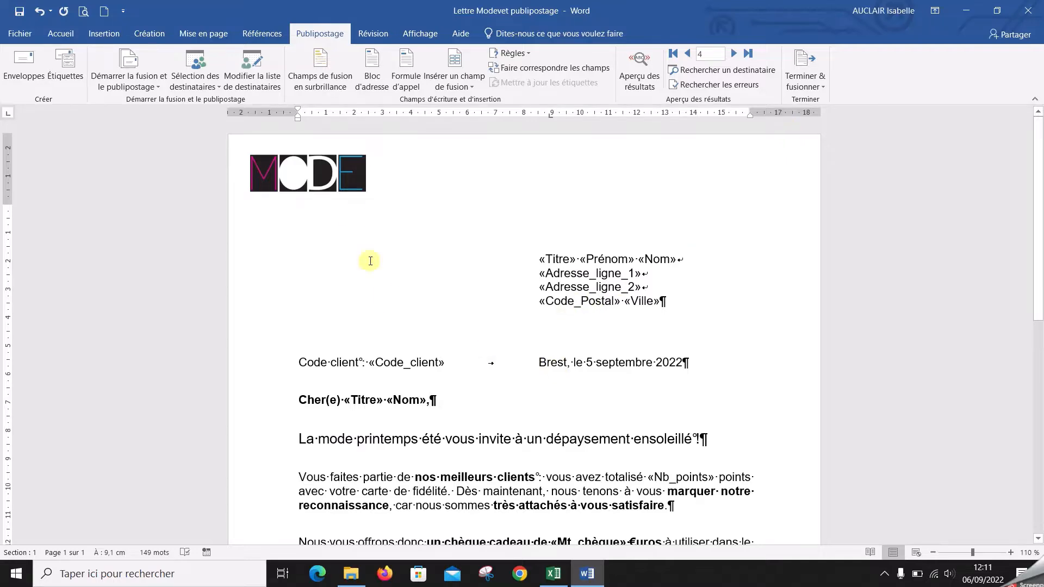
{"action": "left_click", "coordinate": [268, 91]}
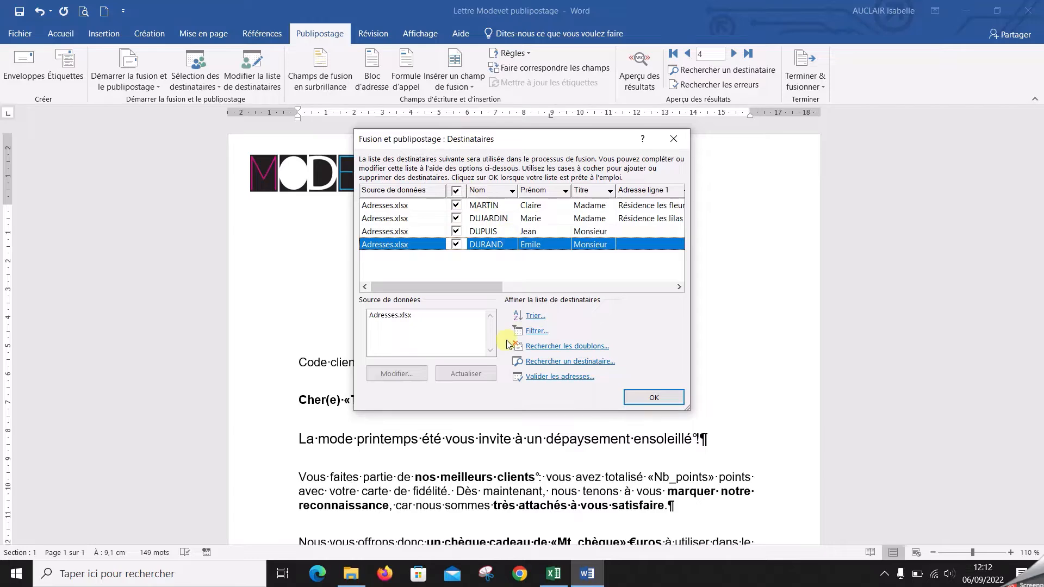
{"action": "left_click", "coordinate": [536, 317]}
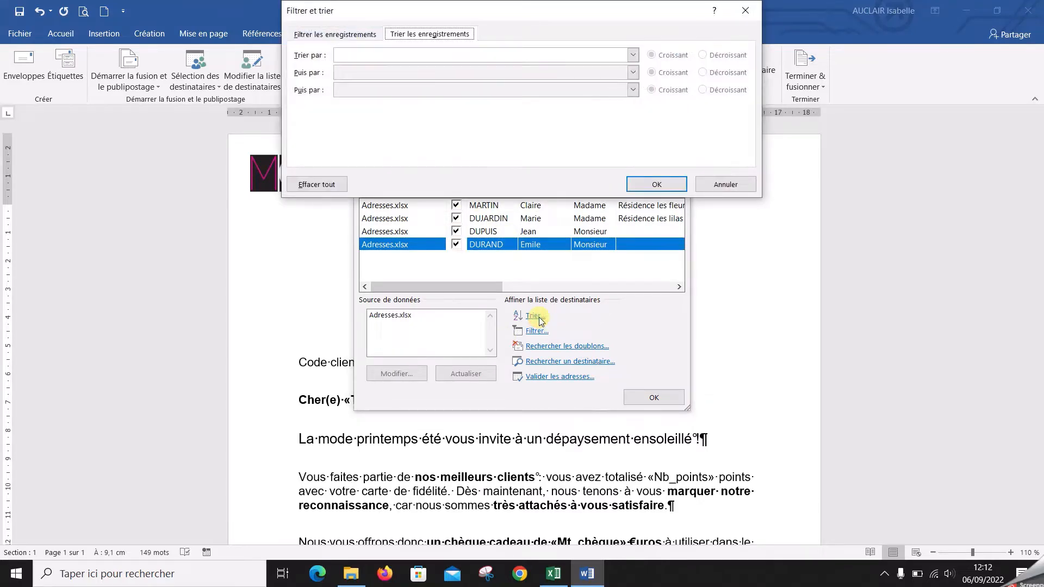
{"action": "left_click_drag", "start_coordinate": [517, 10], "coordinate": [538, 122]}
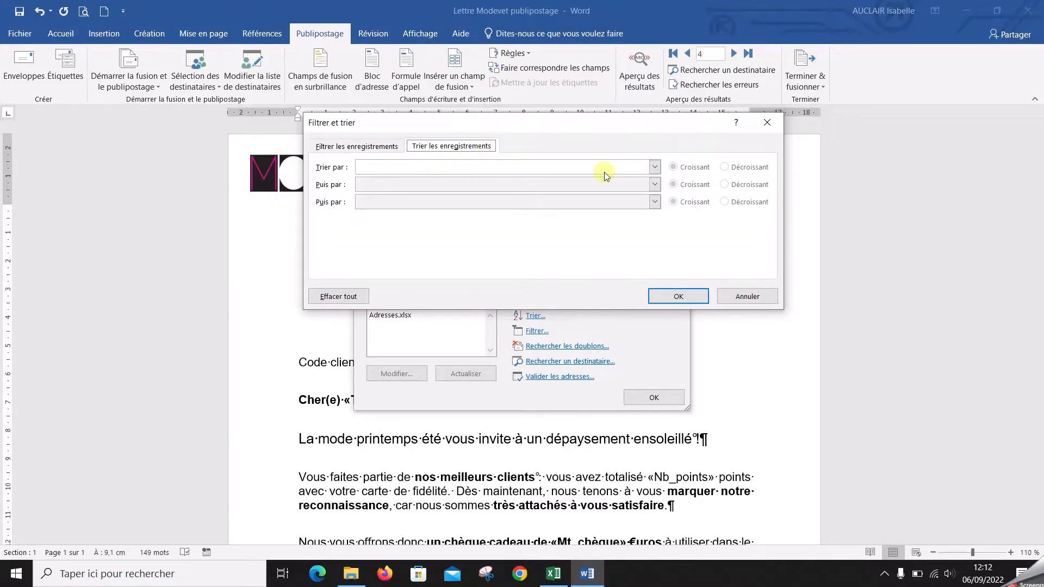
{"action": "left_click", "coordinate": [654, 168]}
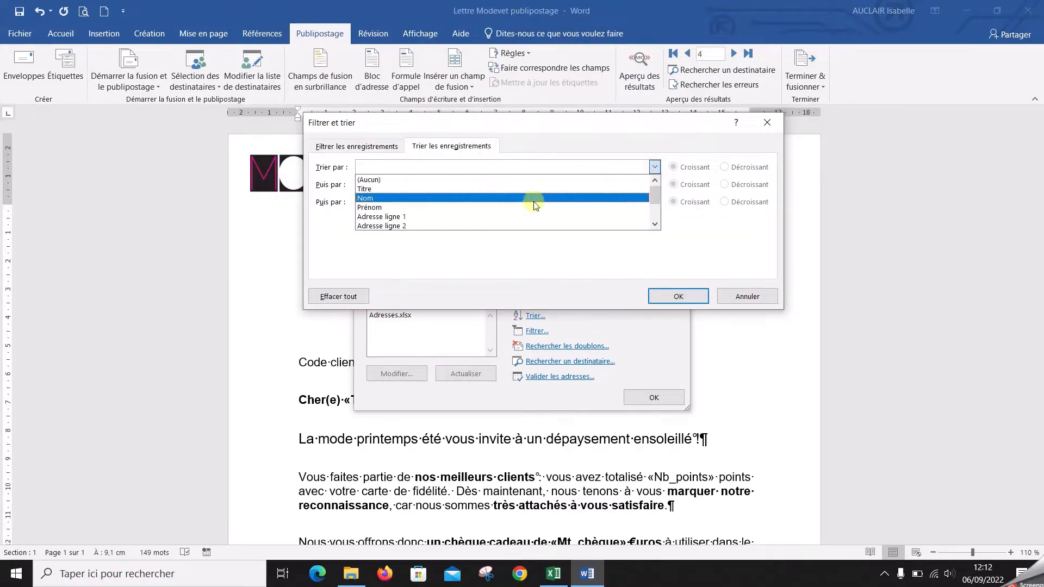
{"action": "left_click", "coordinate": [531, 227]}
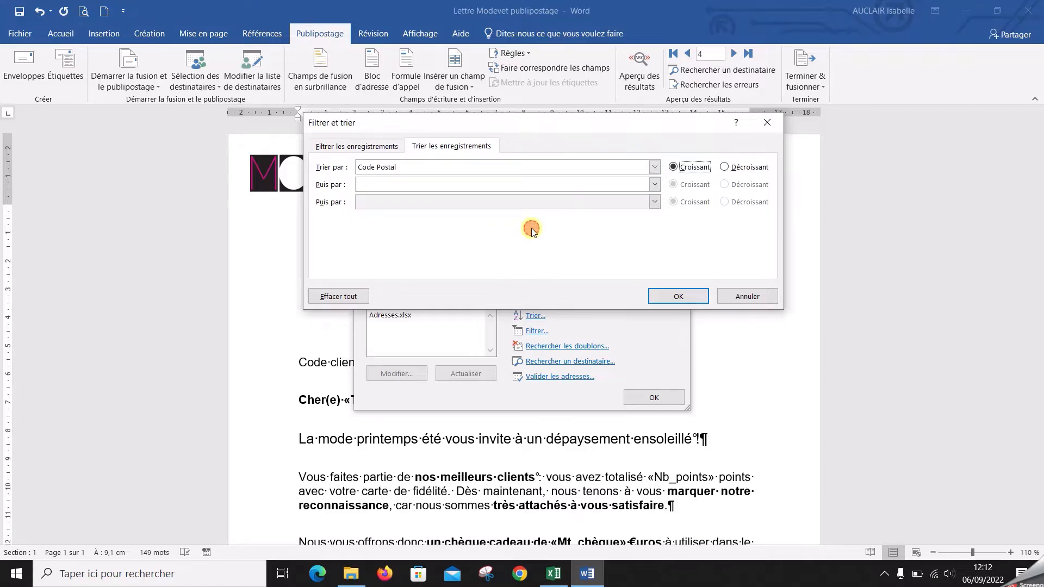
{"action": "left_click", "coordinate": [674, 167]}
{"action": "left_click", "coordinate": [676, 296]}
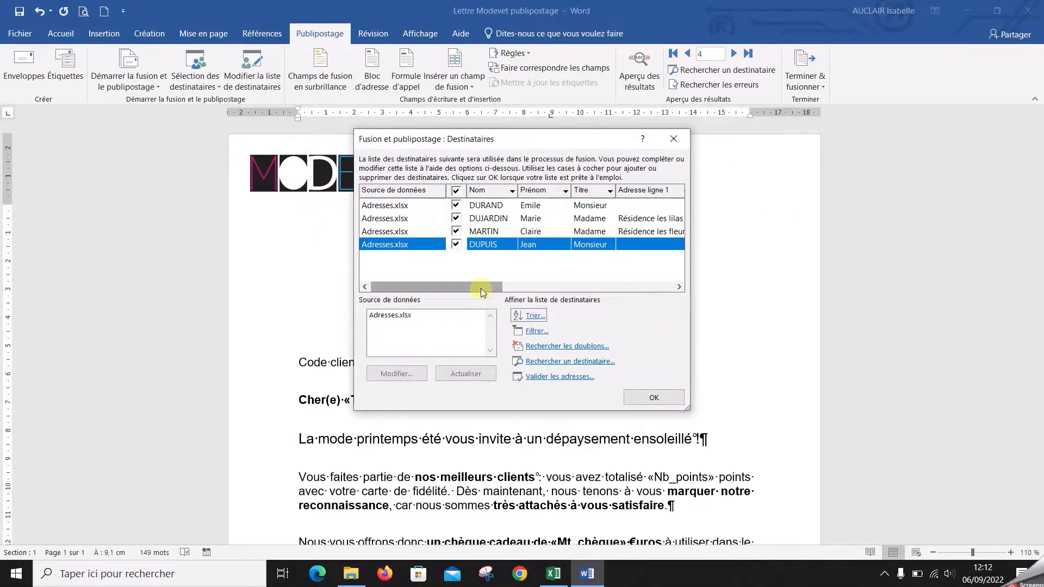
{"action": "left_click_drag", "start_coordinate": [481, 288], "coordinate": [605, 291]}
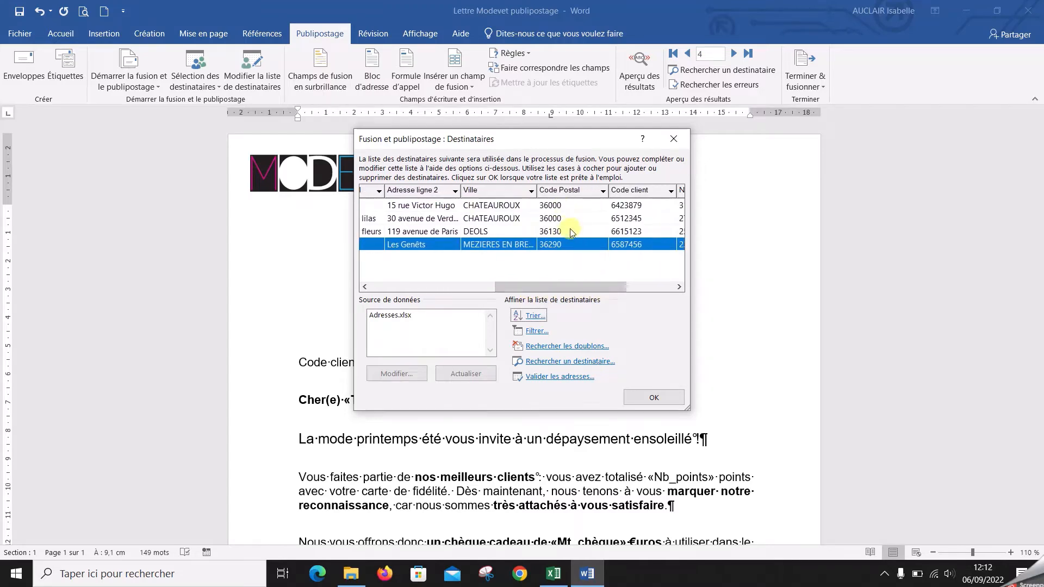
{"action": "left_click", "coordinate": [655, 396]}
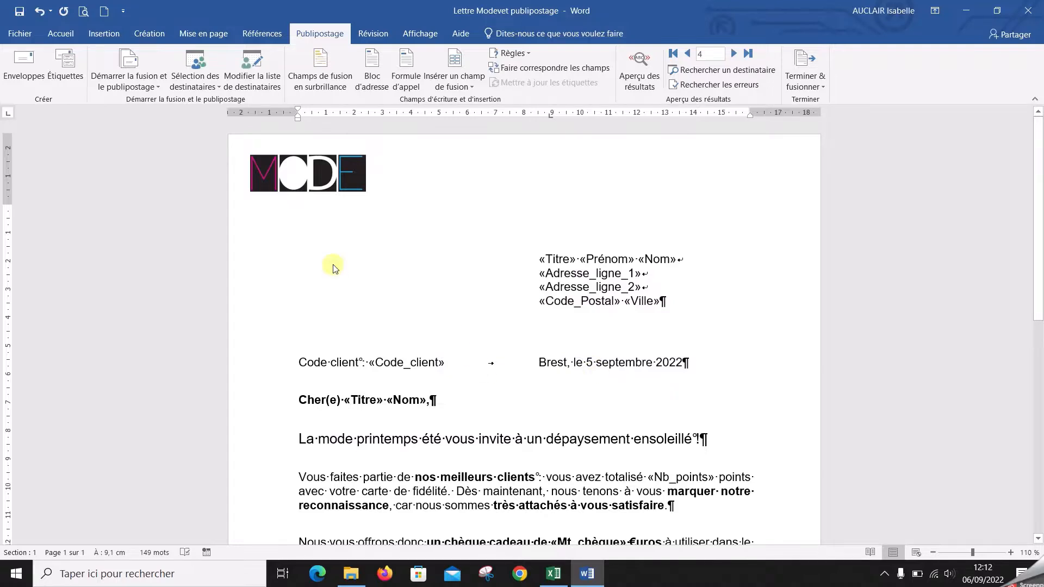
Merge all records of the letter into a new document of individual letters
{"action": "left_click", "coordinate": [806, 86]}
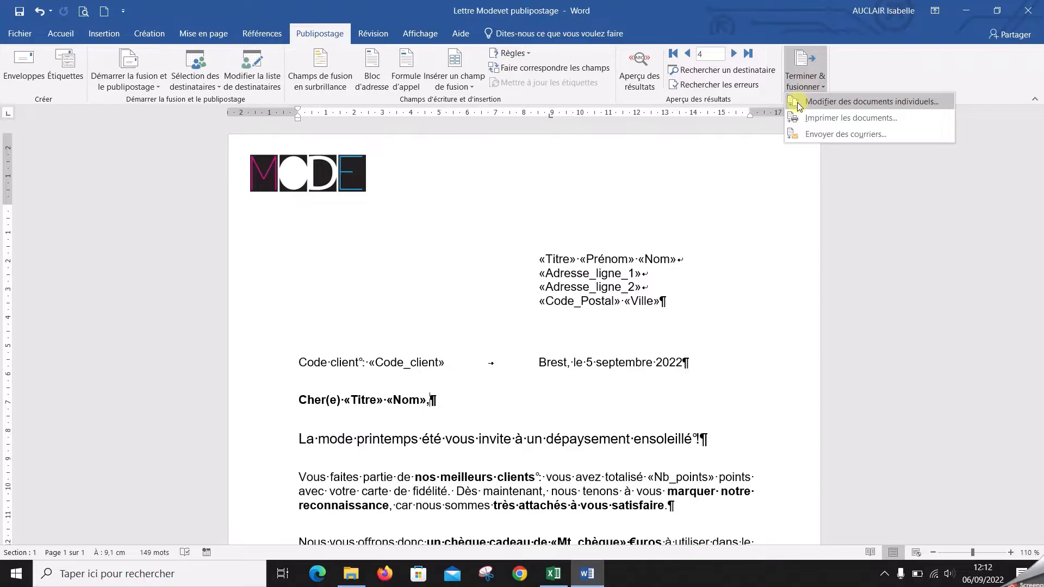
{"action": "left_click", "coordinate": [799, 104]}
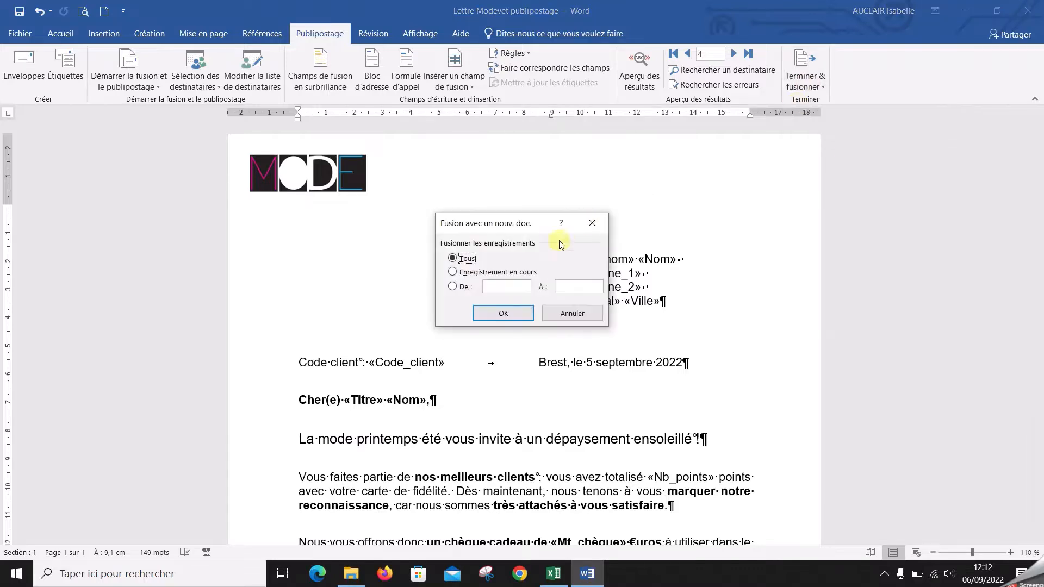
{"action": "left_click", "coordinate": [523, 313]}
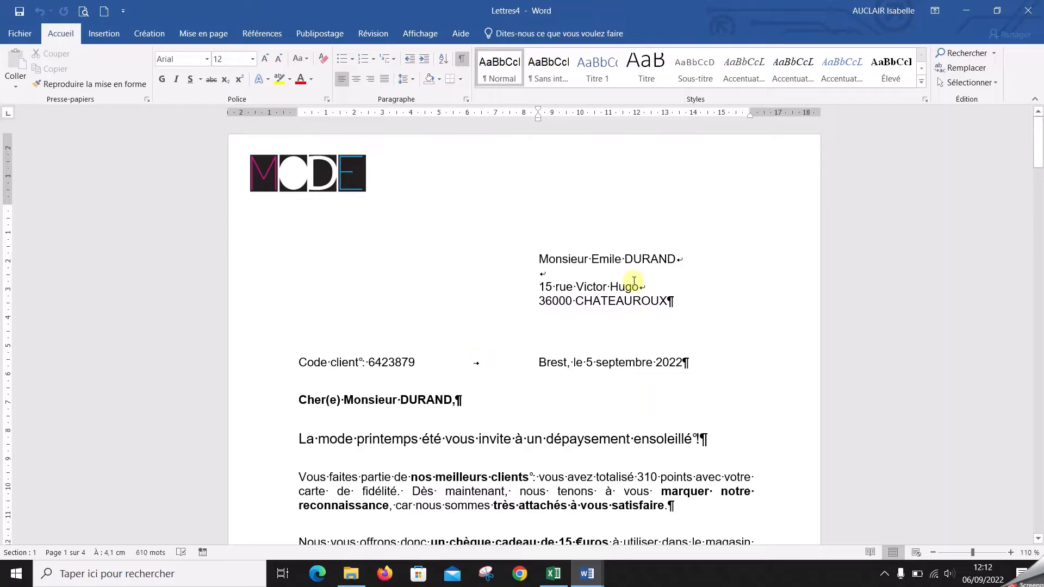
Check the postal code order of the merged letters and close their document without saving
{"action": "scroll", "coordinate": [617, 285], "scroll_direction": "down", "scroll_amount": 1}
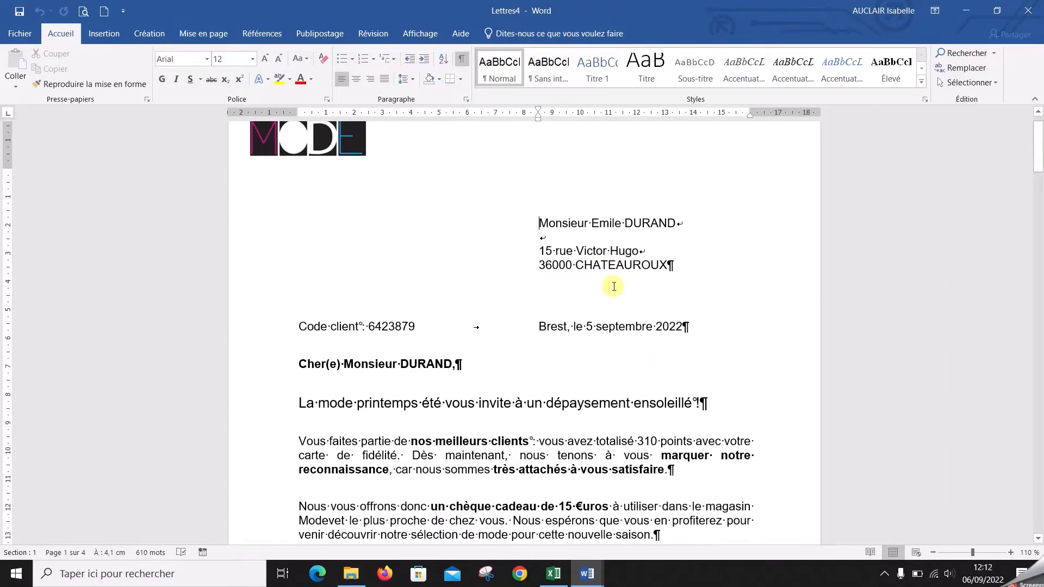
{"action": "scroll", "coordinate": [613, 286], "scroll_direction": "down", "scroll_amount": 4}
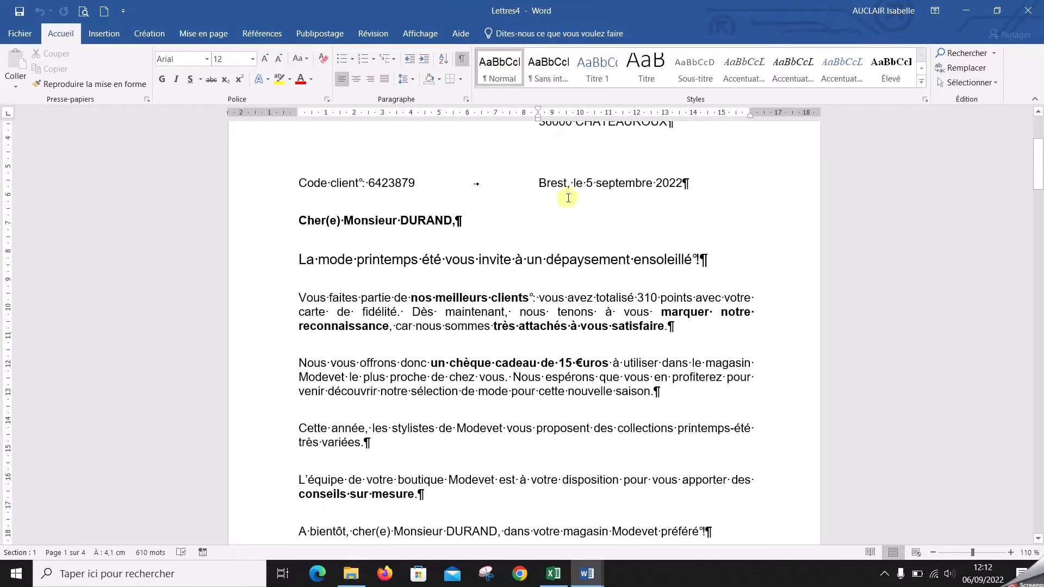
{"action": "scroll", "coordinate": [569, 198], "scroll_direction": "down", "scroll_amount": 17}
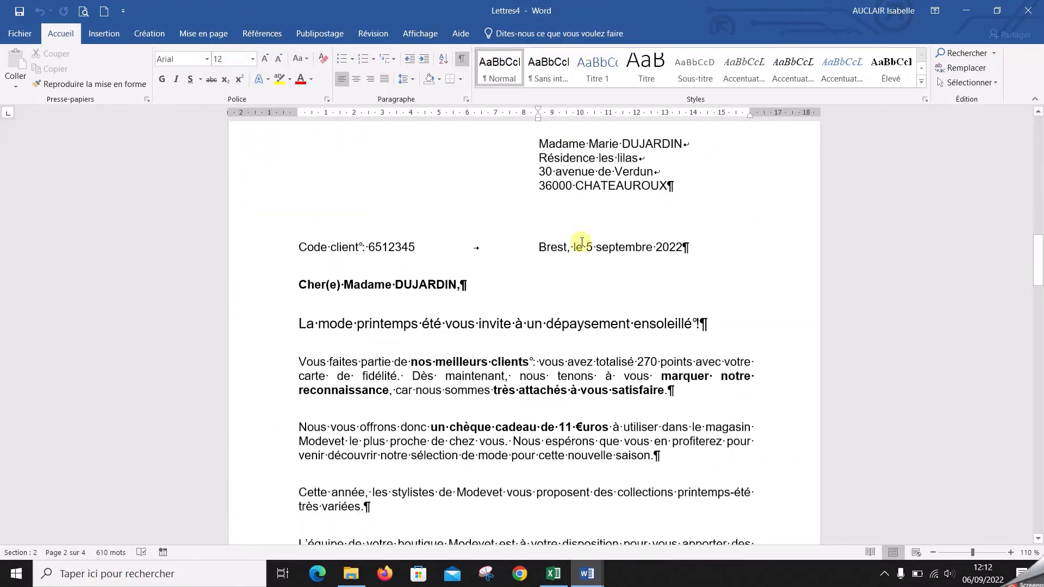
{"action": "scroll", "coordinate": [581, 242], "scroll_direction": "down", "scroll_amount": 16}
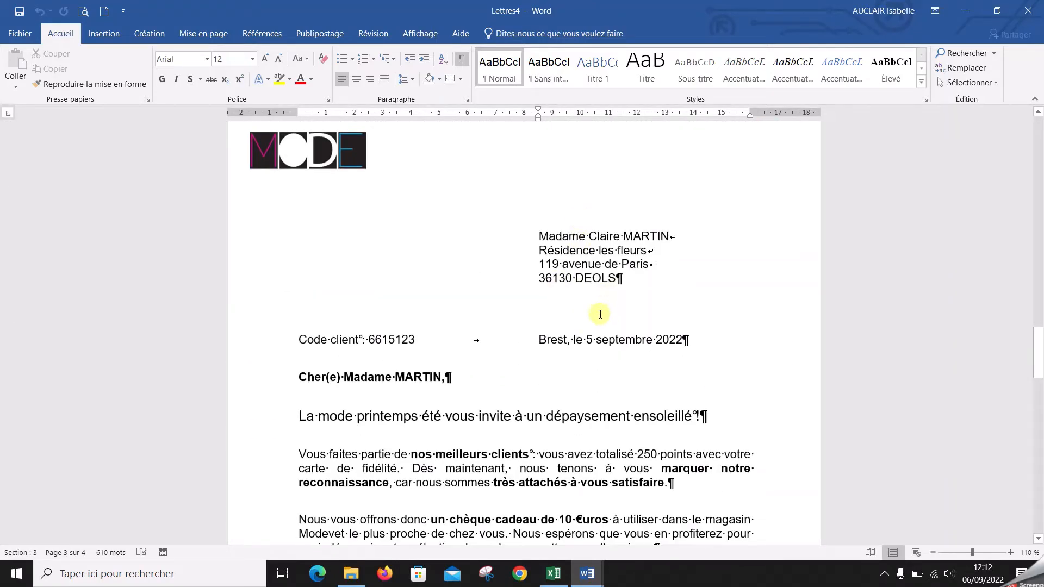
{"action": "scroll", "coordinate": [600, 314], "scroll_direction": "down", "scroll_amount": 15}
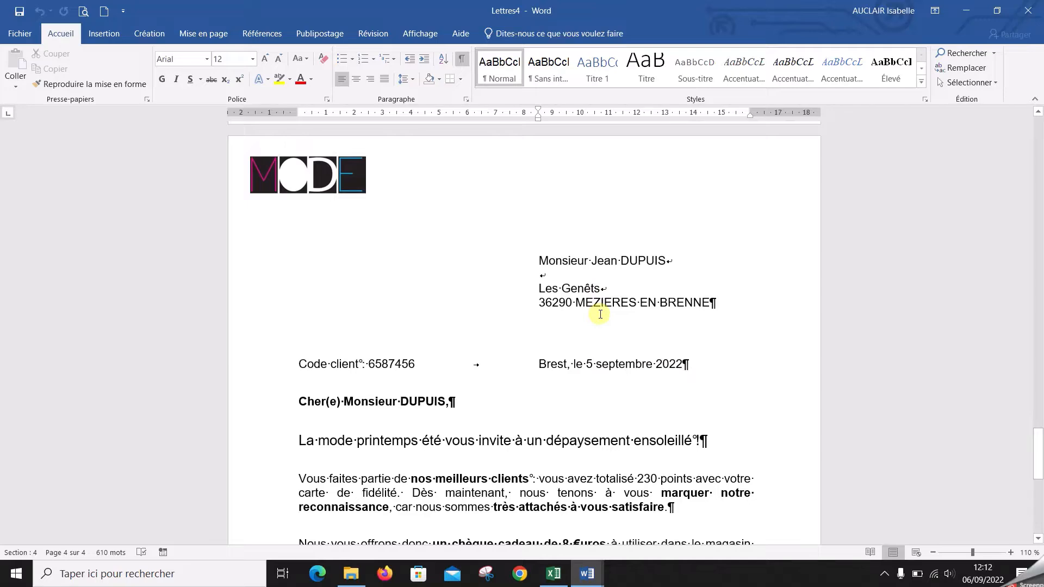
{"action": "scroll", "coordinate": [600, 315], "scroll_direction": "up", "scroll_amount": 1}
{"action": "scroll", "coordinate": [600, 314], "scroll_direction": "up", "scroll_amount": 20}
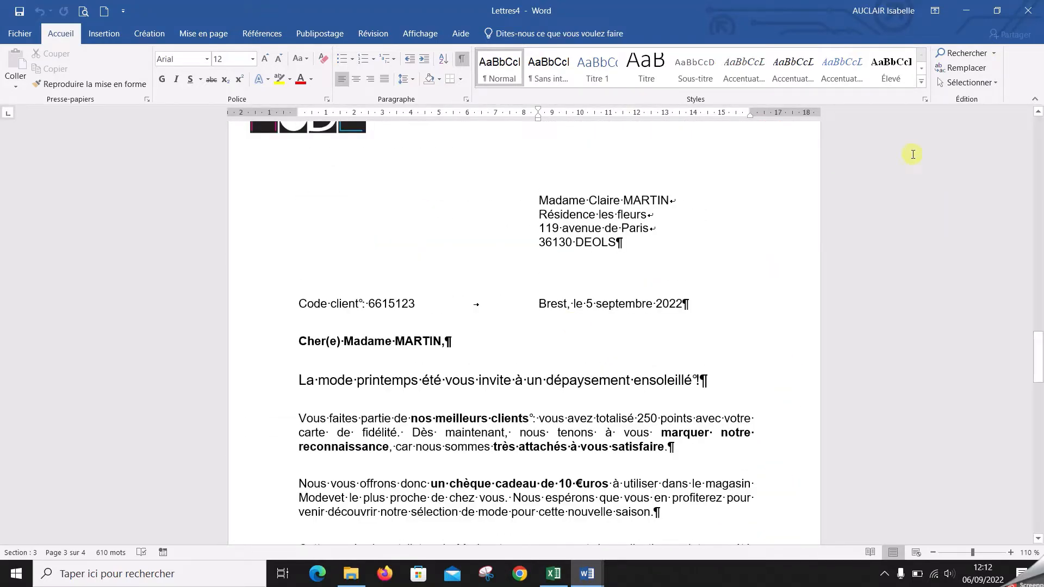
{"action": "left_click", "coordinate": [1030, 11]}
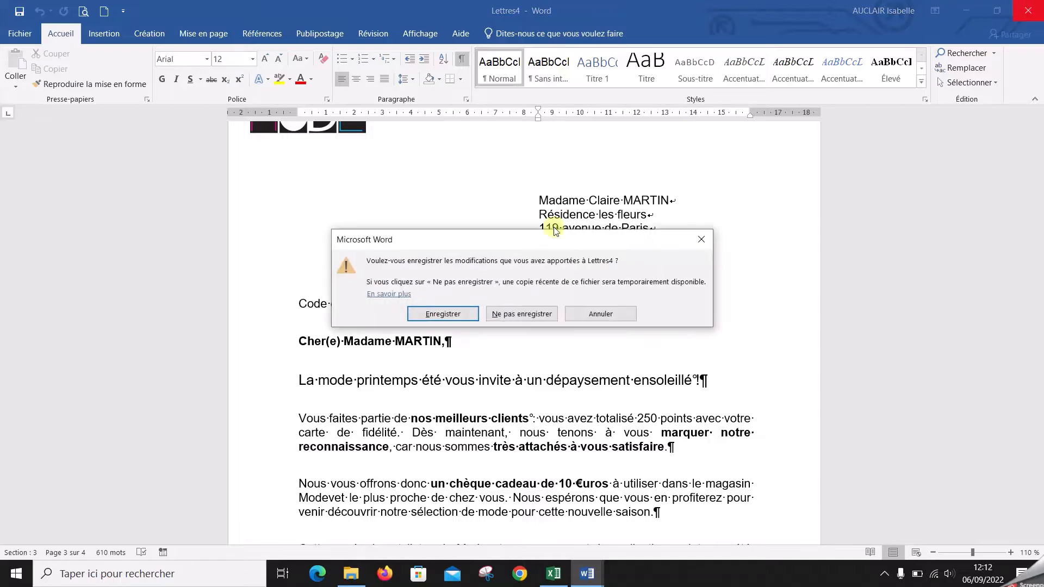
{"action": "left_click", "coordinate": [532, 314]}
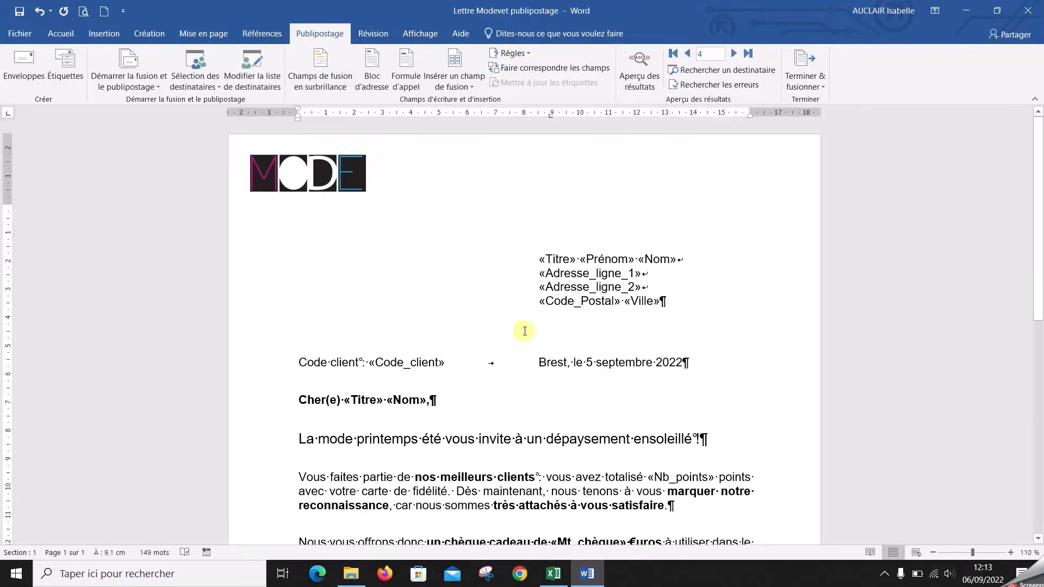
Add Nom in ascending order as the second sort level of the merge recipients, after Code Postal
{"action": "left_click", "coordinate": [272, 89]}
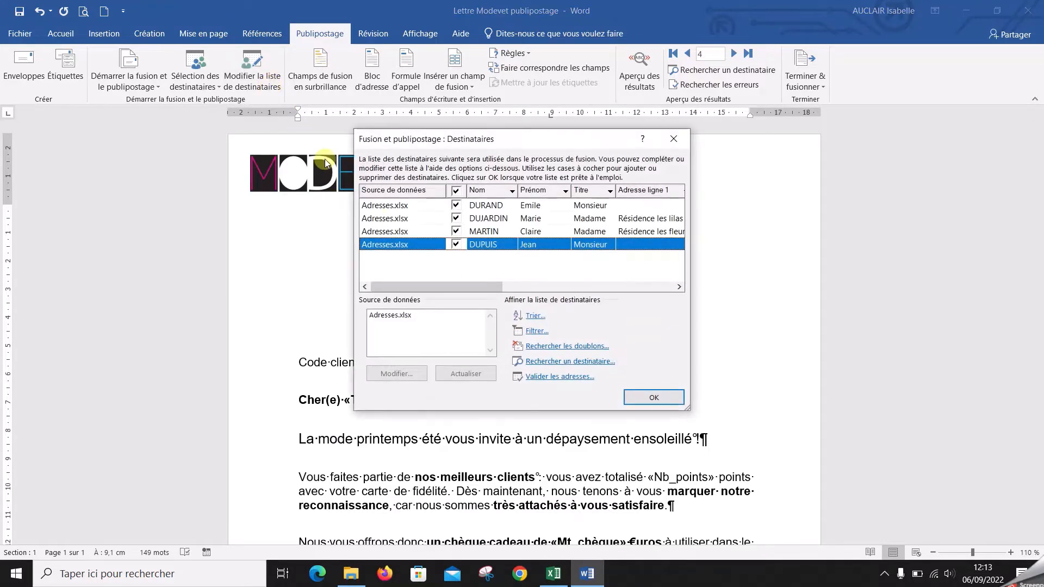
{"action": "left_click", "coordinate": [537, 317]}
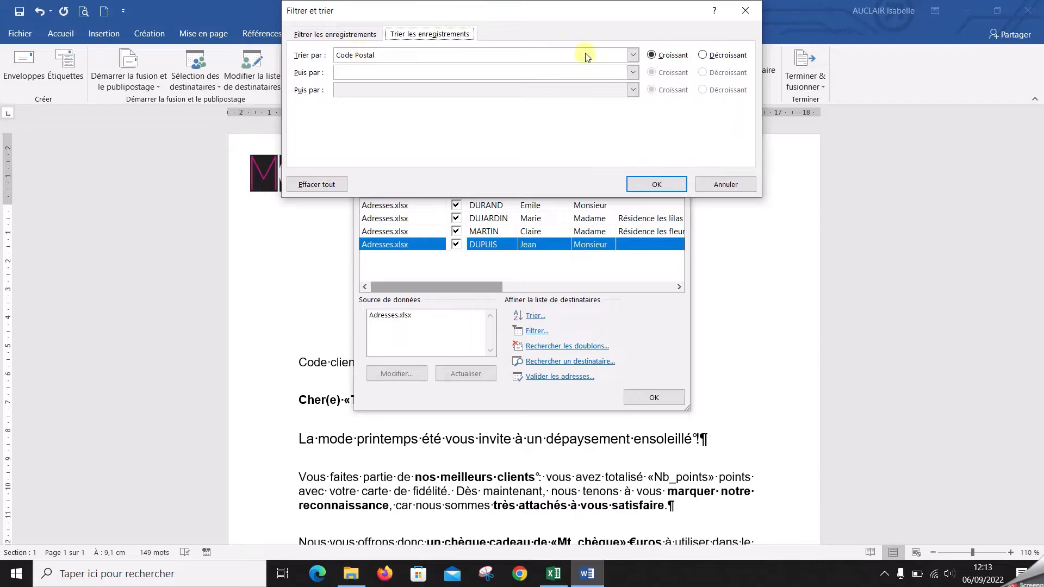
{"action": "left_click", "coordinate": [633, 73]}
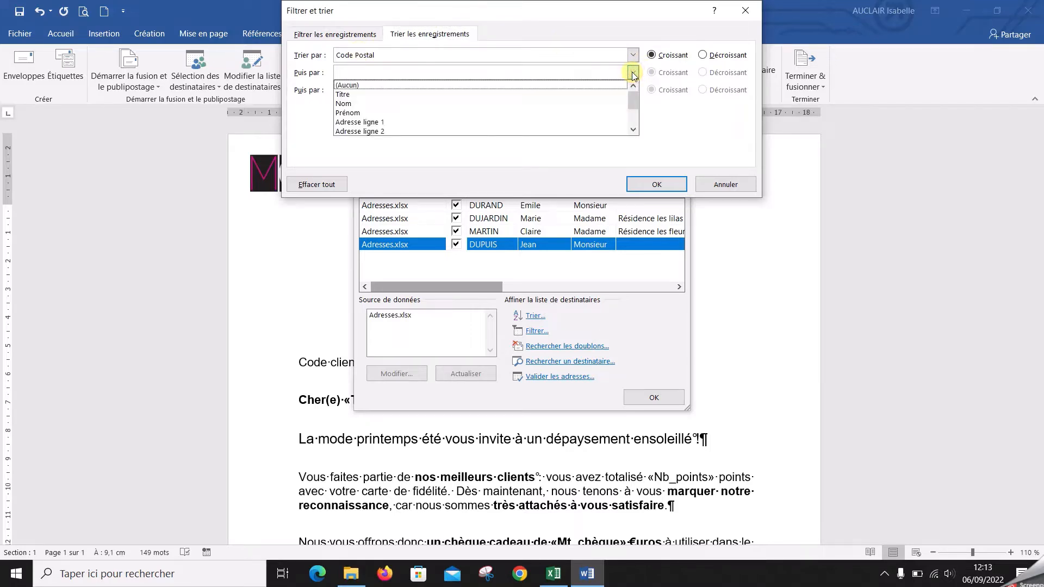
{"action": "left_click", "coordinate": [605, 103]}
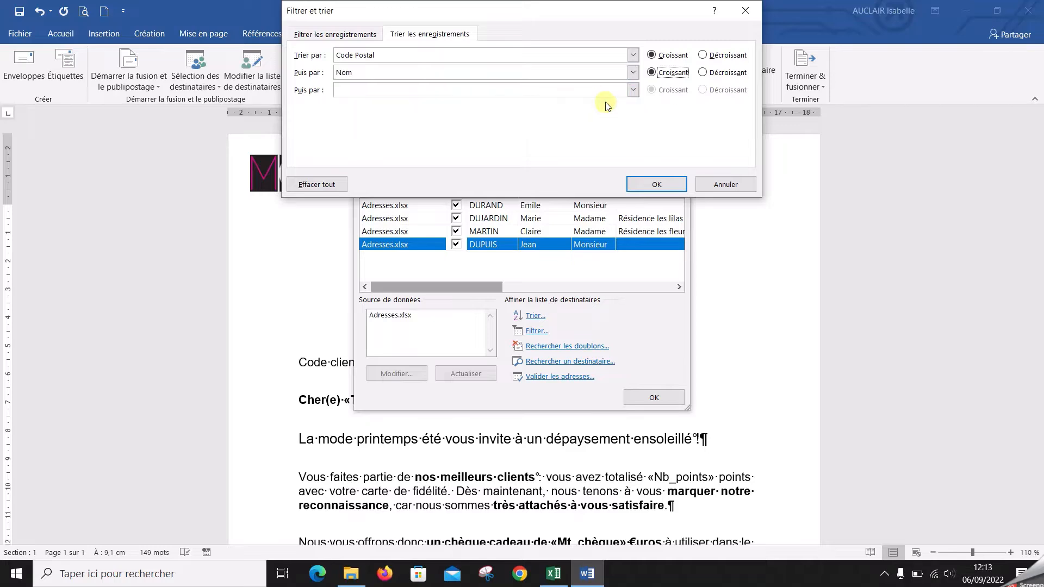
{"action": "left_click", "coordinate": [676, 185]}
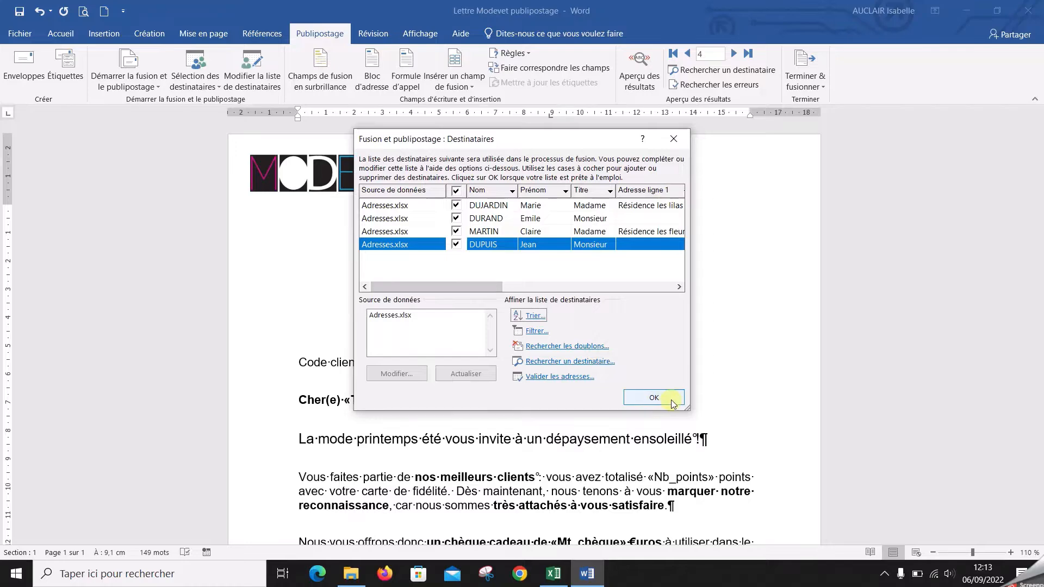
{"action": "left_click", "coordinate": [671, 399]}
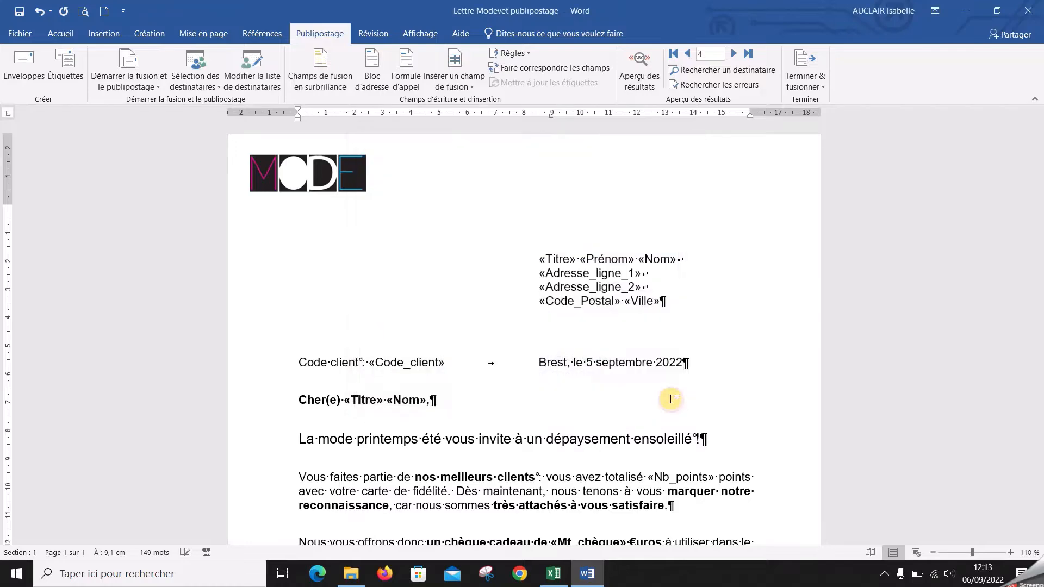
Merge all records into a new document again with the recipients sorted by Code Postal and Nom
{"action": "left_click", "coordinate": [816, 86]}
{"action": "left_click", "coordinate": [849, 101]}
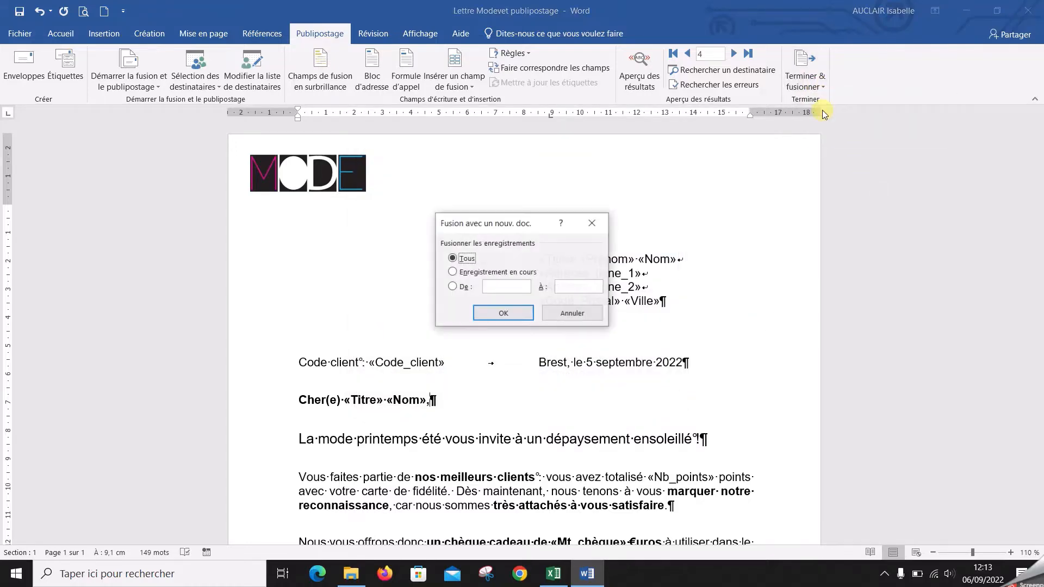
{"action": "left_click", "coordinate": [514, 311]}
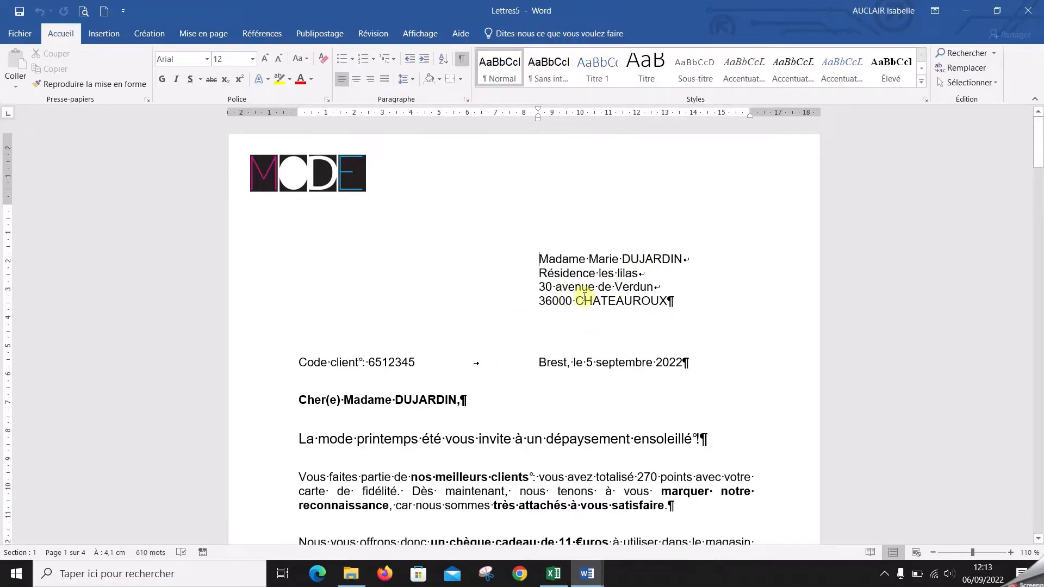
Check the order of the merged letters by postal code and surname, and close their document without saving
{"action": "scroll", "coordinate": [584, 296], "scroll_direction": "down", "scroll_amount": 6}
{"action": "scroll", "coordinate": [585, 296], "scroll_direction": "down", "scroll_amount": 7}
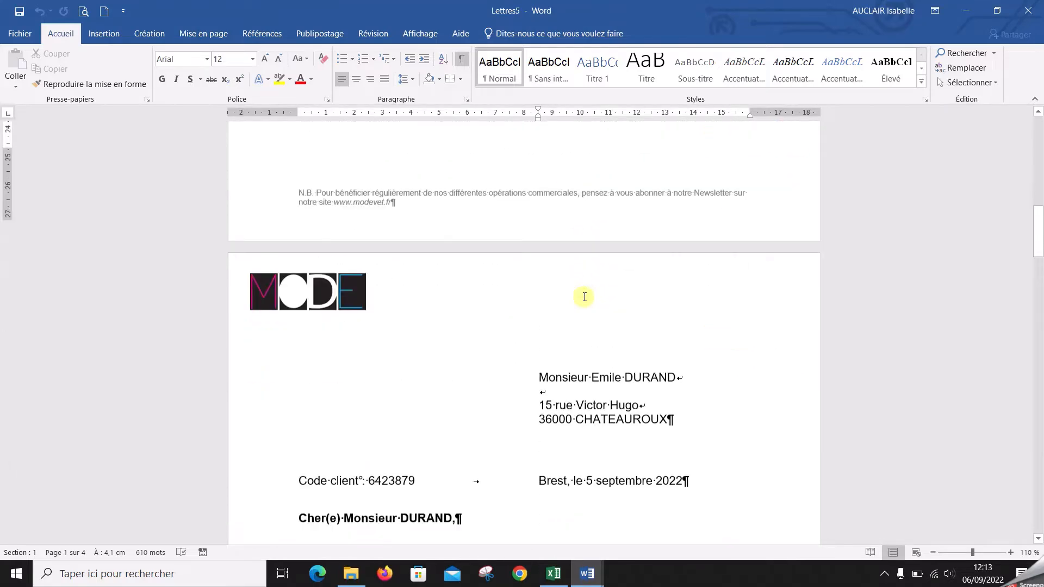
{"action": "scroll", "coordinate": [566, 384], "scroll_direction": "down", "scroll_amount": 16}
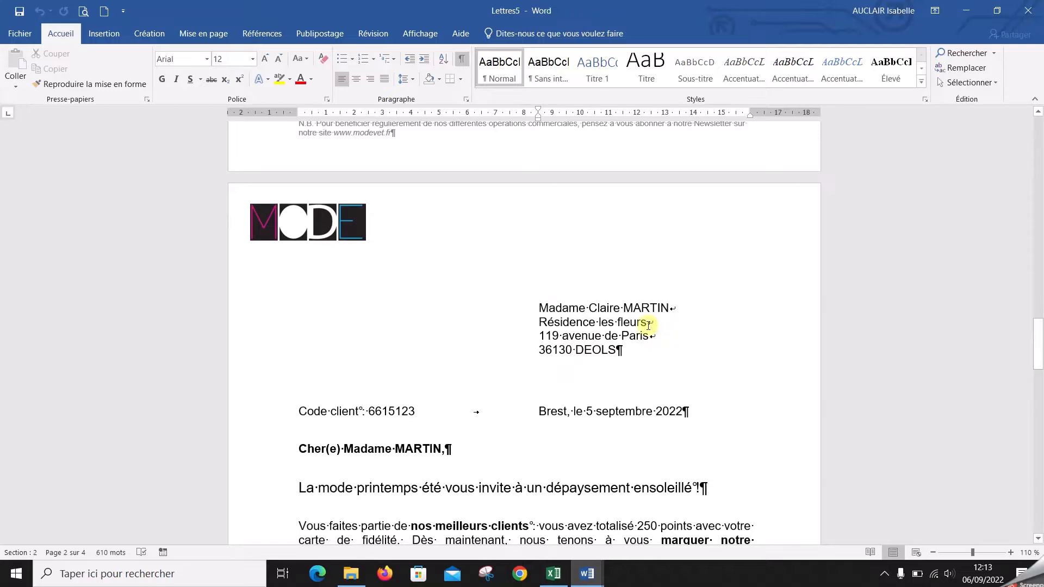
{"action": "scroll", "coordinate": [601, 352], "scroll_direction": "down", "scroll_amount": 3}
{"action": "scroll", "coordinate": [599, 353], "scroll_direction": "down", "scroll_amount": 10}
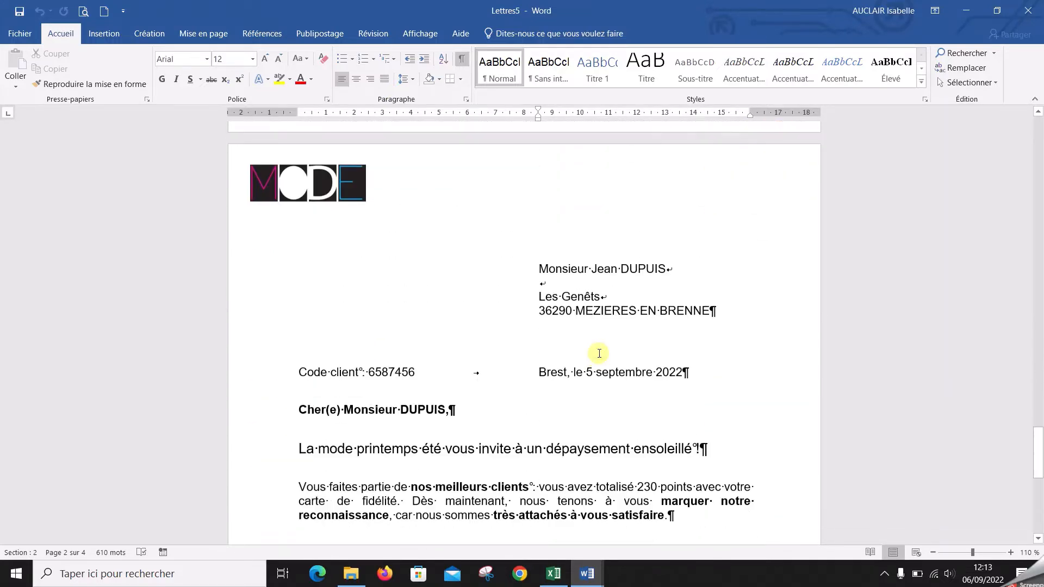
{"action": "scroll", "coordinate": [598, 353], "scroll_direction": "up", "scroll_amount": 9}
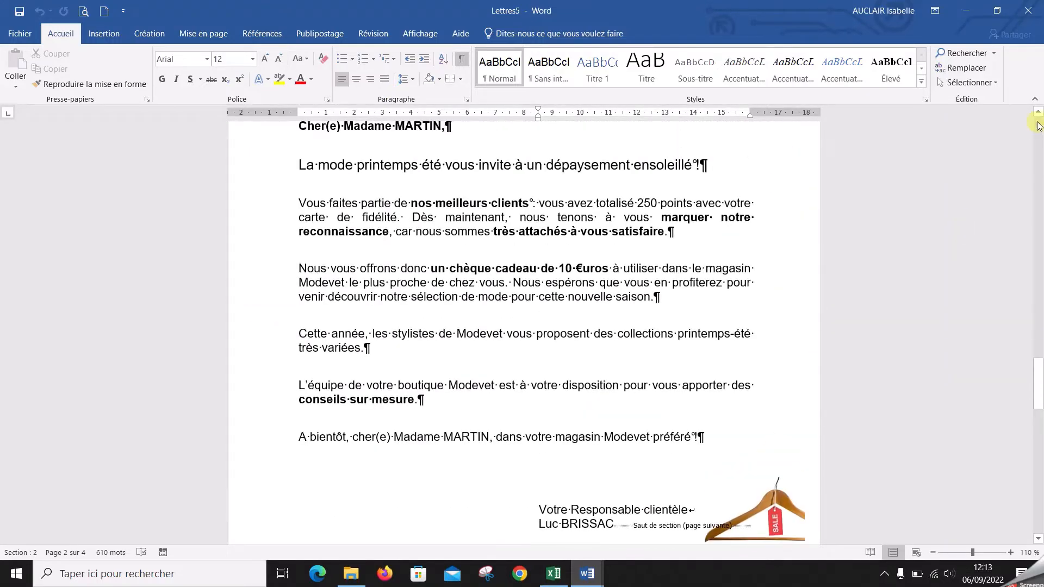
{"action": "left_click", "coordinate": [1035, 11]}
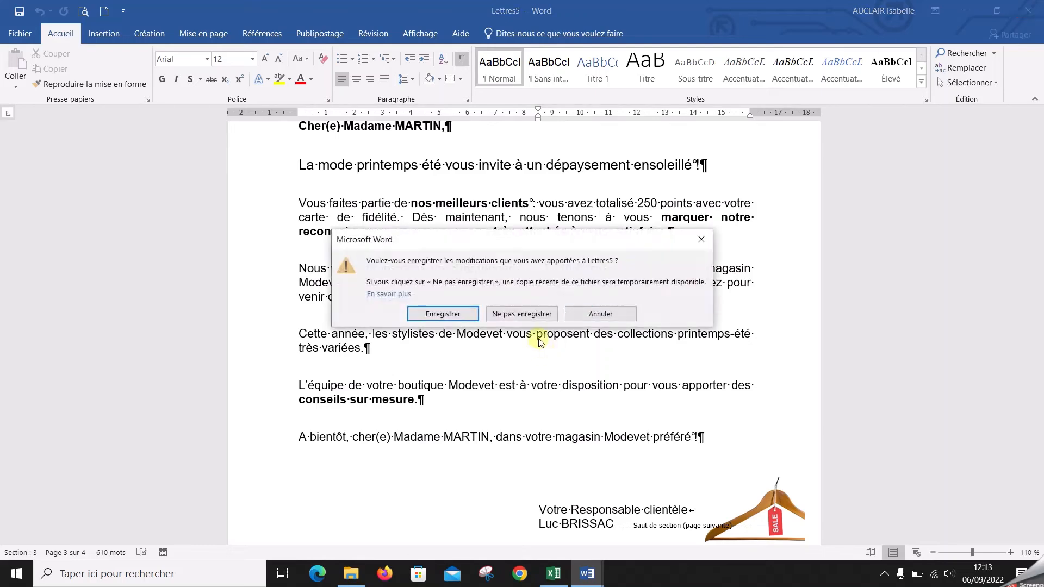
{"action": "left_click", "coordinate": [521, 314]}
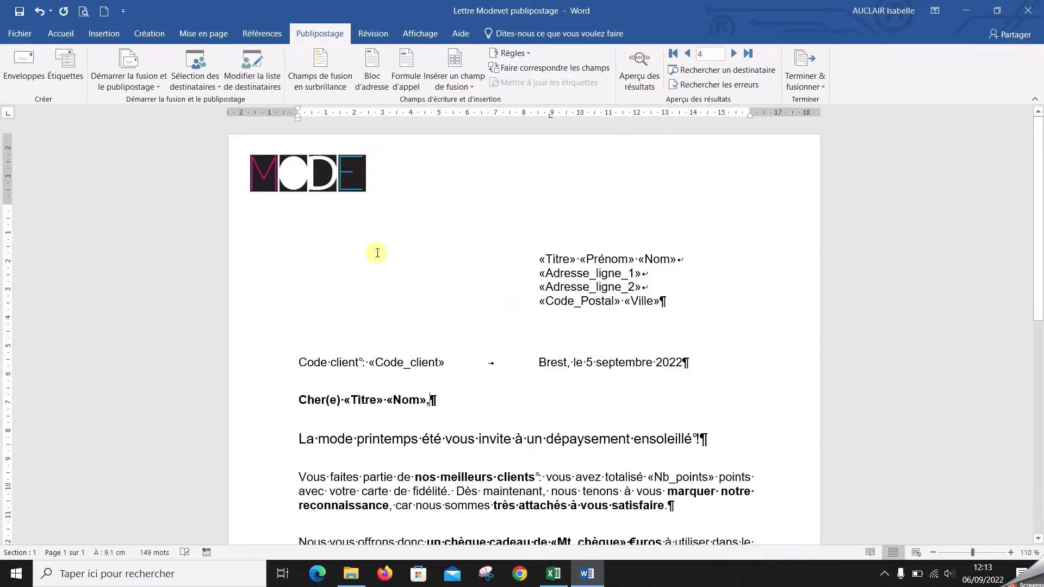
Remove the second sort level of the merge recipients and sort them only by Nom in ascending order
{"action": "left_click", "coordinate": [265, 88]}
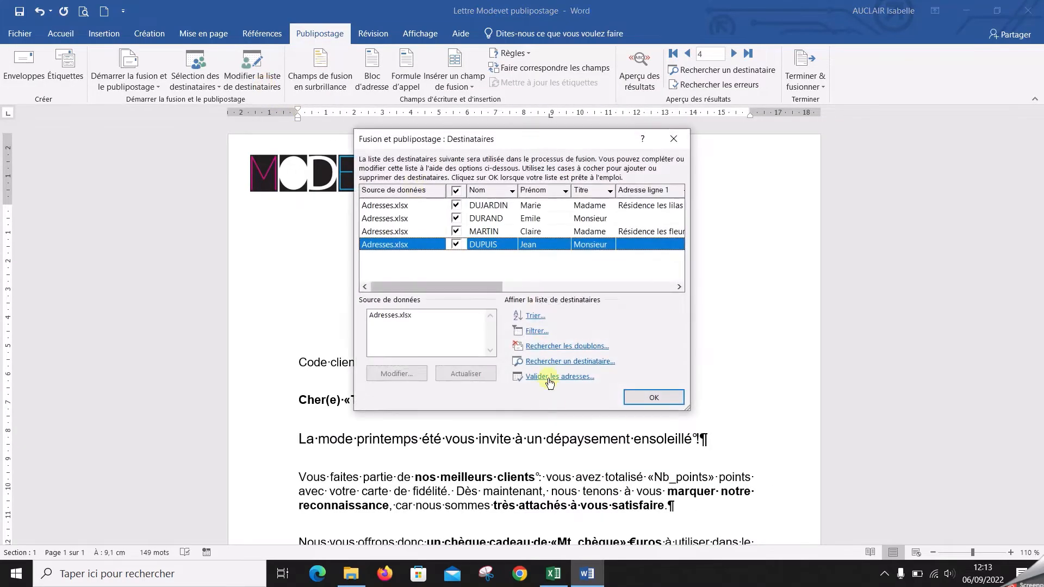
{"action": "left_click", "coordinate": [535, 317]}
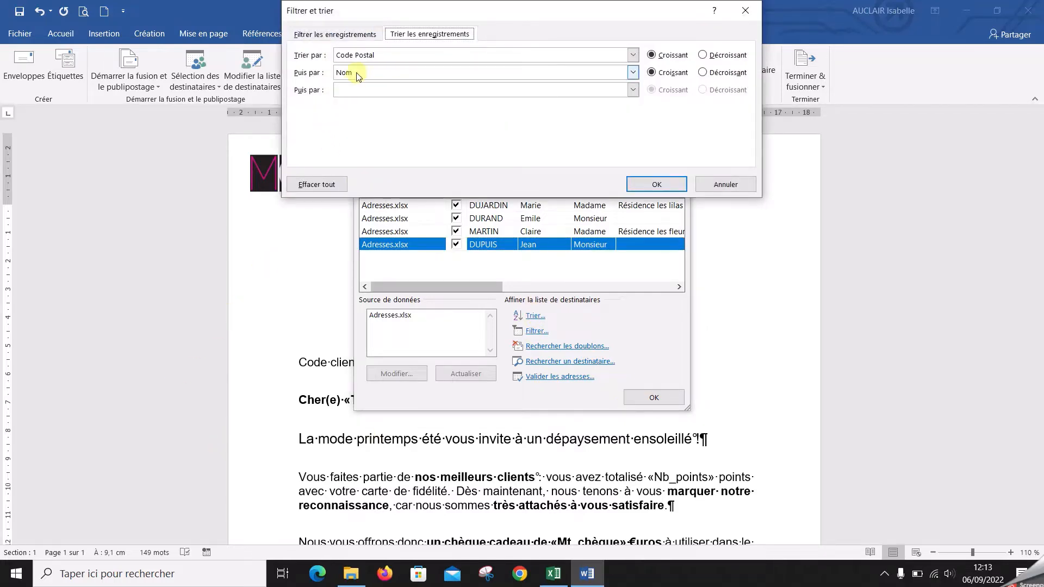
{"action": "left_click", "coordinate": [634, 73]}
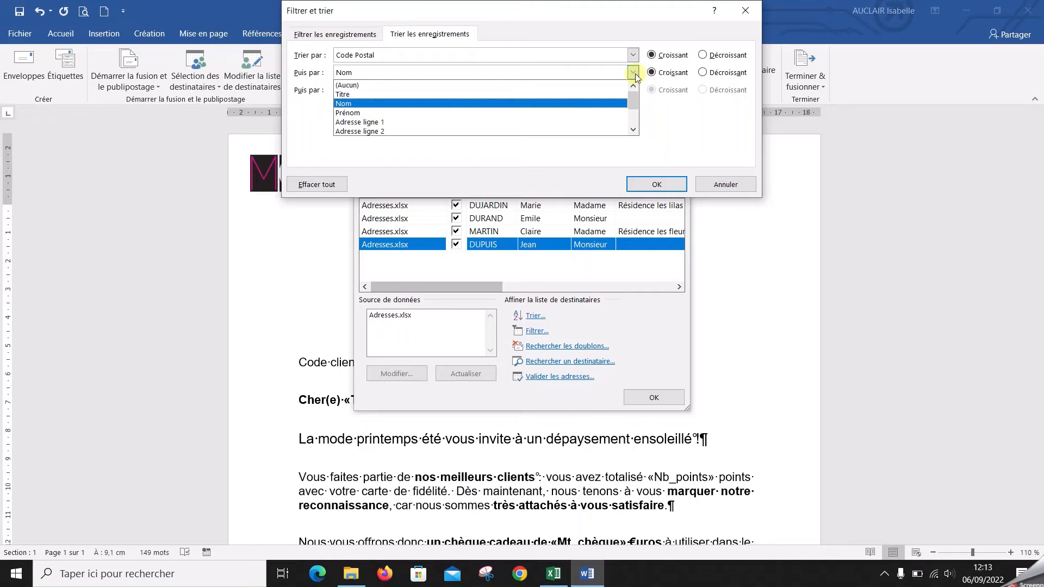
{"action": "left_click", "coordinate": [625, 85]}
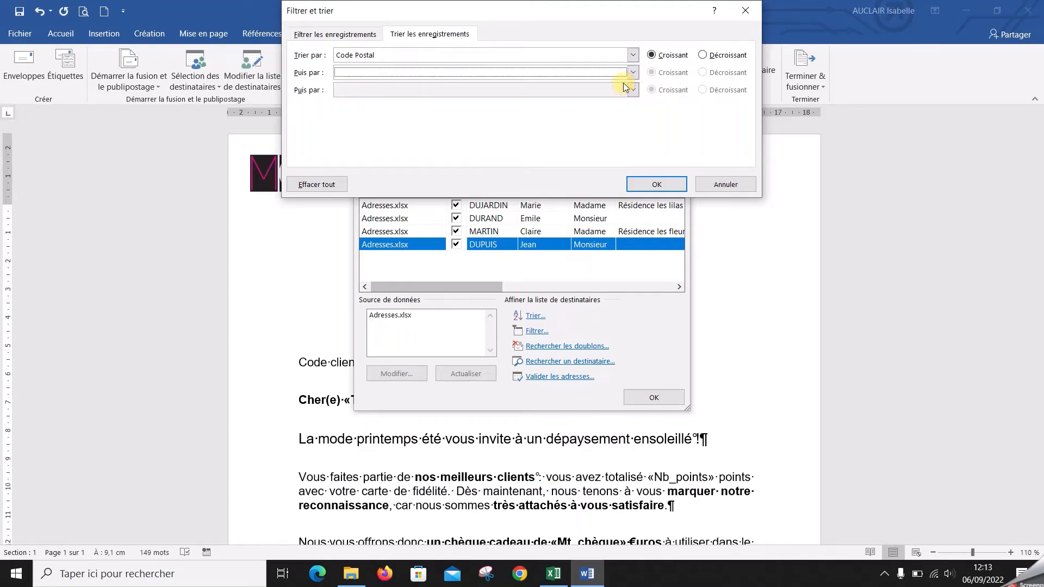
{"action": "left_click", "coordinate": [632, 55]}
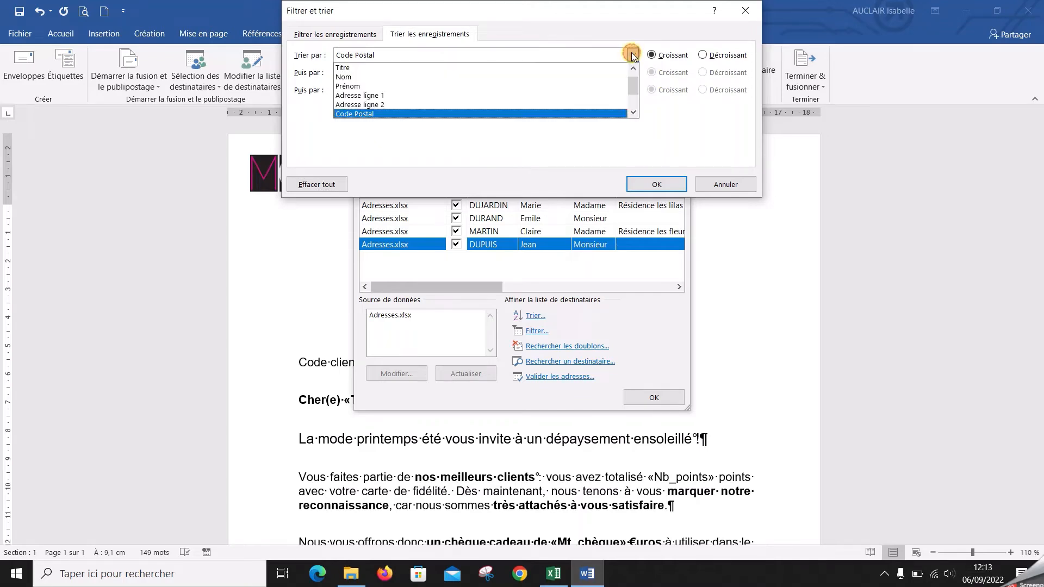
{"action": "left_click", "coordinate": [608, 76]}
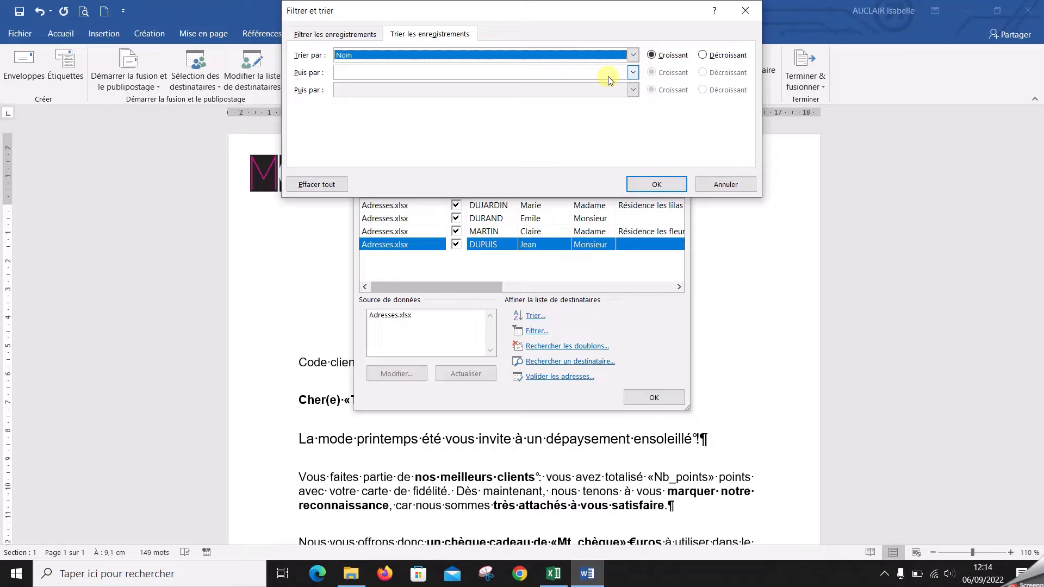
{"action": "left_click", "coordinate": [644, 186]}
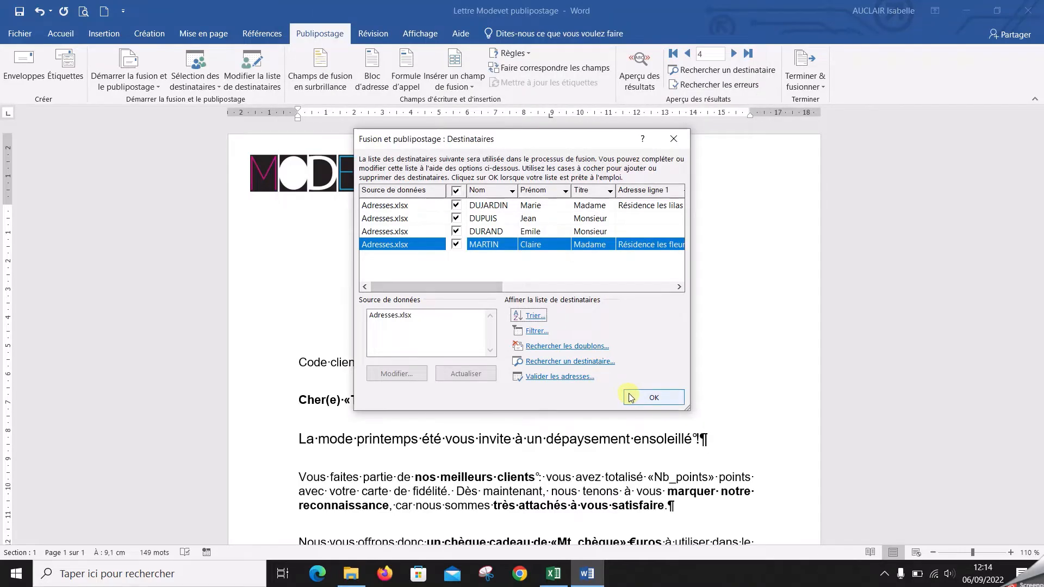
{"action": "left_click", "coordinate": [680, 138]}
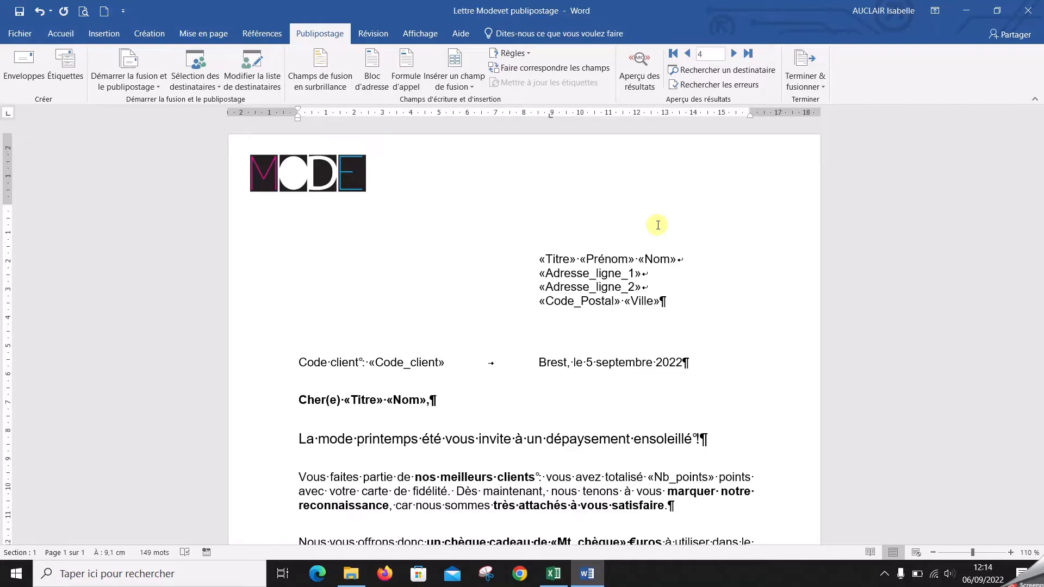
Widen the recipient list to show more columns and filter it on Titre to keep only Monsieur
{"action": "left_click", "coordinate": [279, 78]}
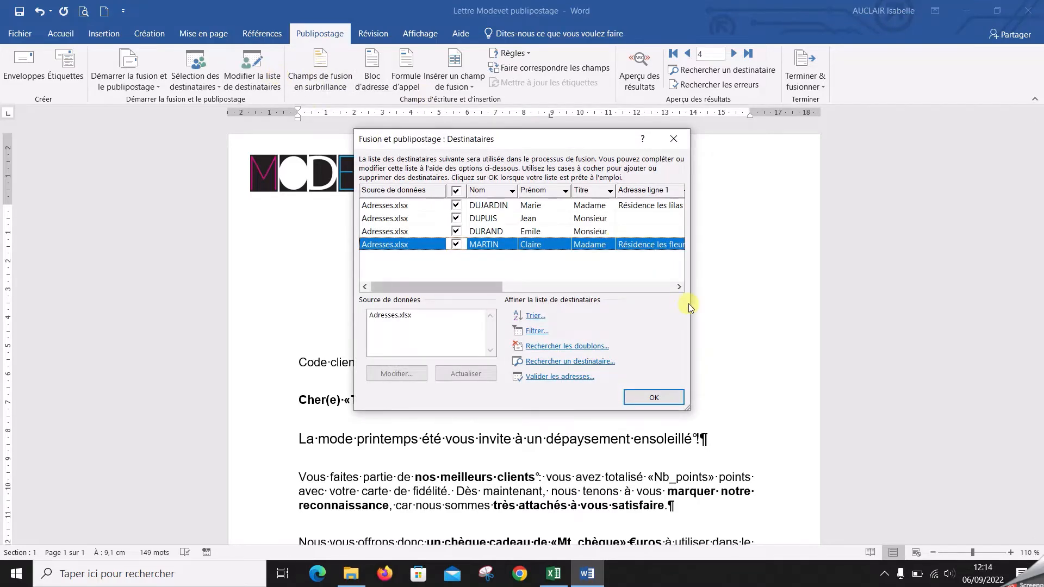
{"action": "left_click_drag", "start_coordinate": [690, 297], "coordinate": [992, 333]}
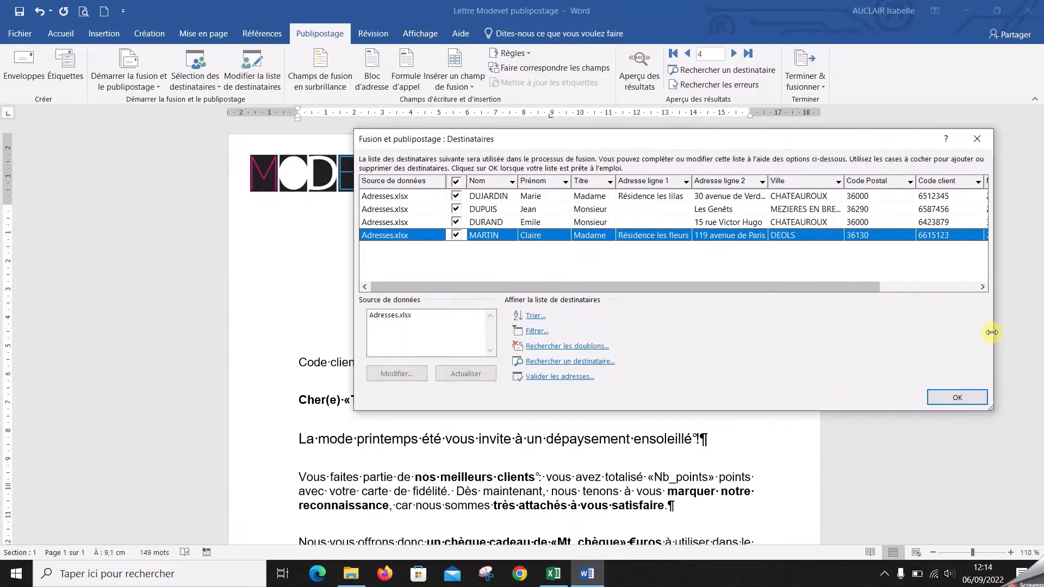
{"action": "left_click", "coordinate": [611, 182]}
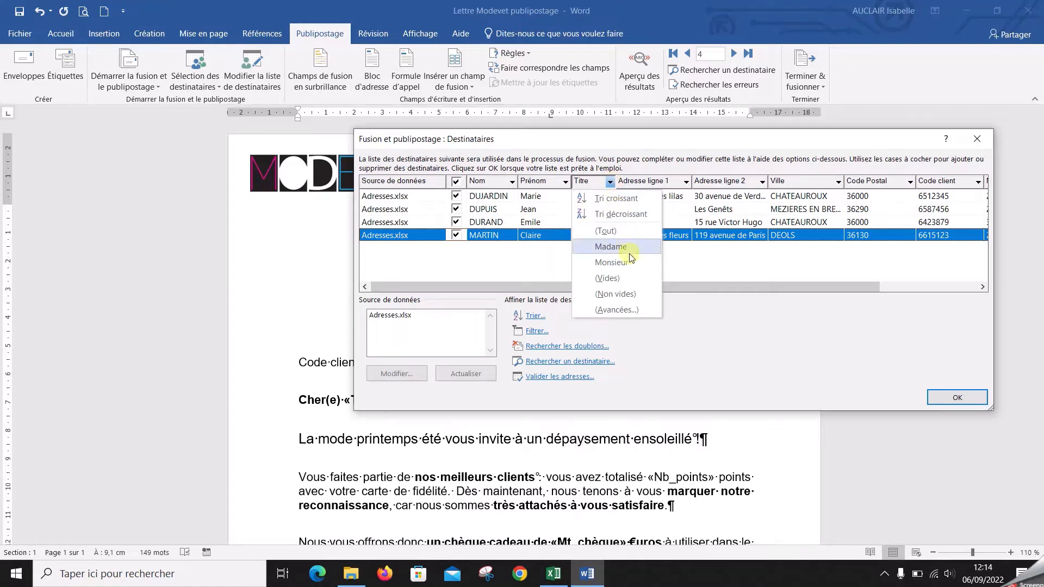
{"action": "left_click", "coordinate": [612, 263]}
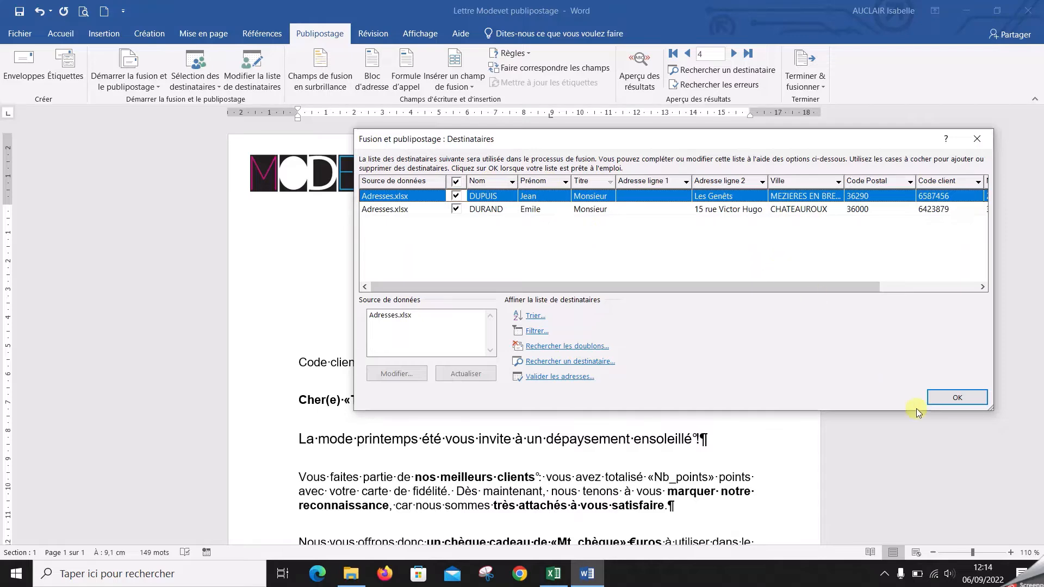
{"action": "left_click", "coordinate": [982, 399]}
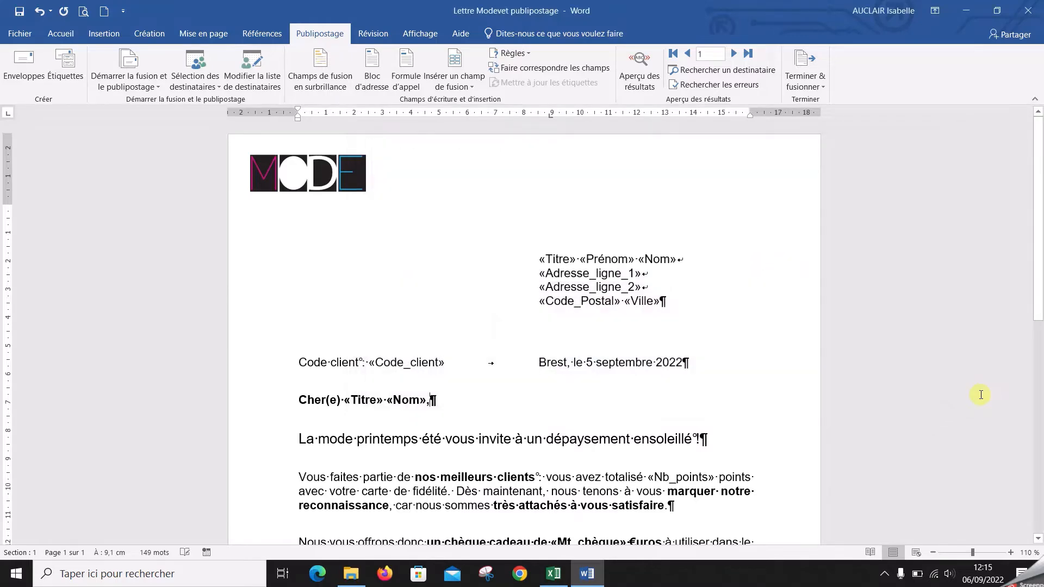
Merge all records of the list filtered on Monsieur into a new document
{"action": "left_click", "coordinate": [805, 82]}
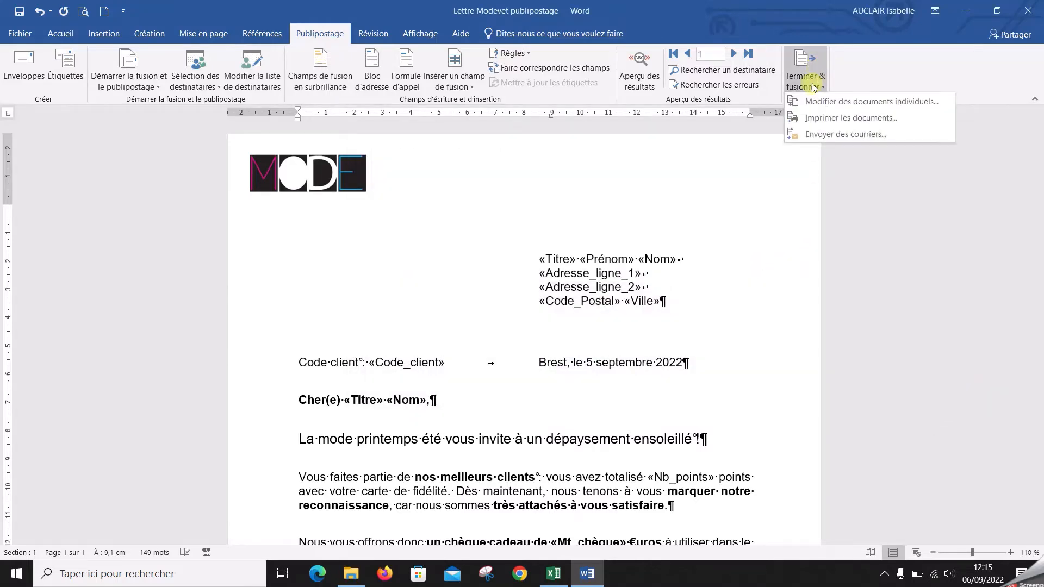
{"action": "left_click", "coordinate": [808, 104]}
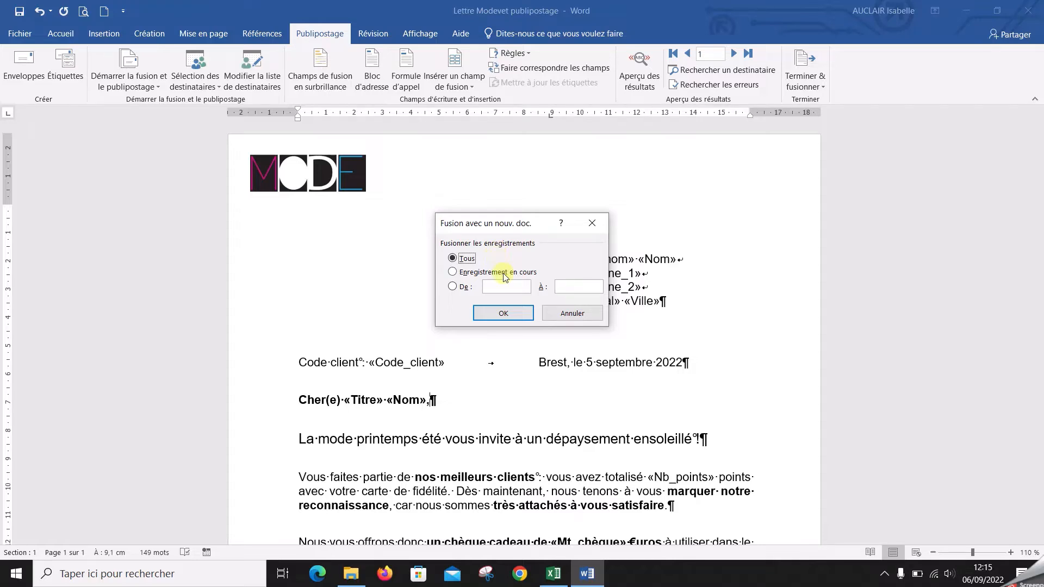
{"action": "left_click", "coordinate": [518, 311]}
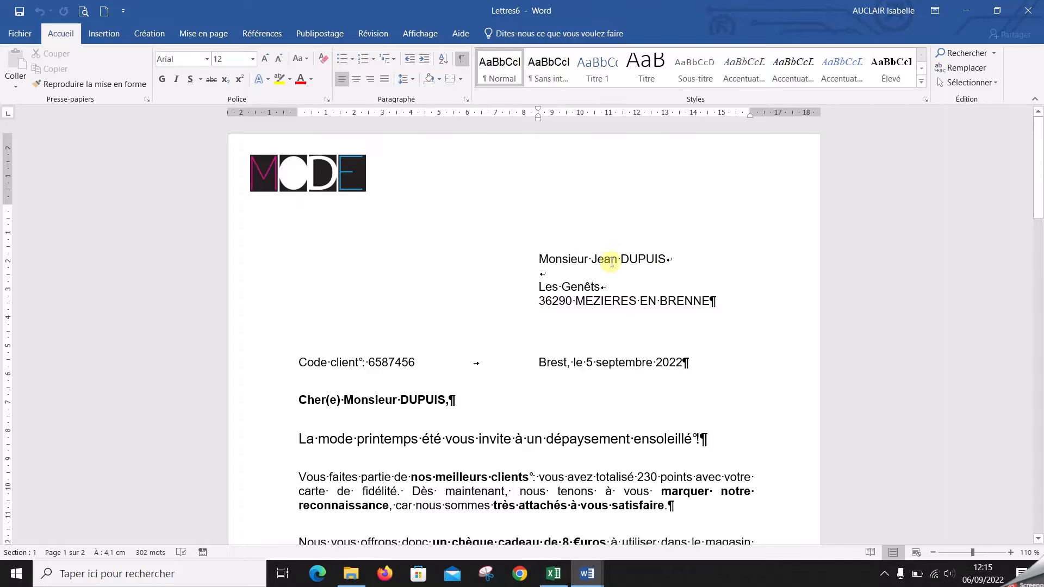
Check the titles of the recipients in the merged letters and close their document without saving
{"action": "scroll", "coordinate": [608, 264], "scroll_direction": "down", "scroll_amount": 15}
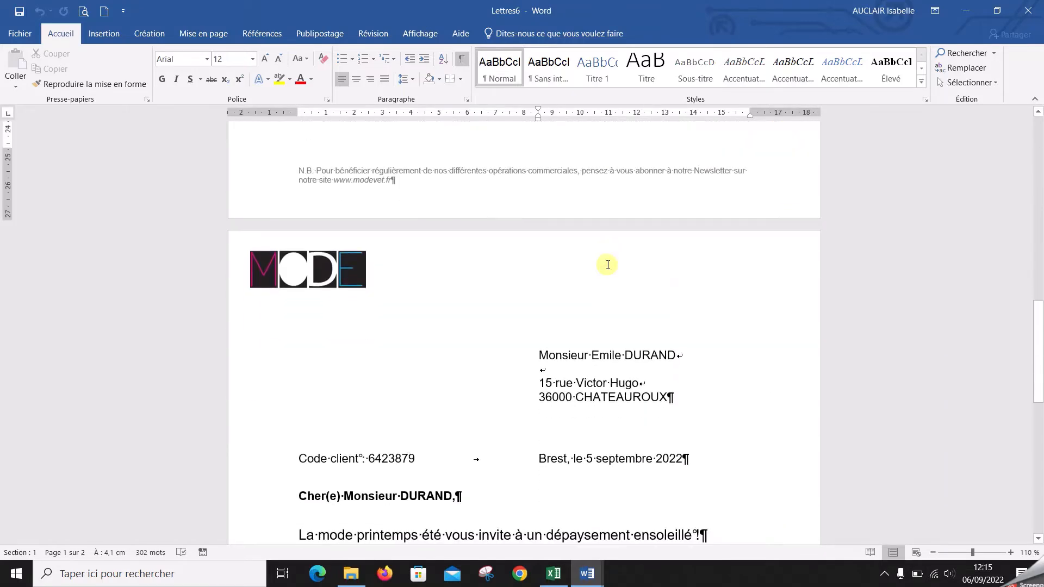
{"action": "scroll", "coordinate": [608, 265], "scroll_direction": "down", "scroll_amount": 10}
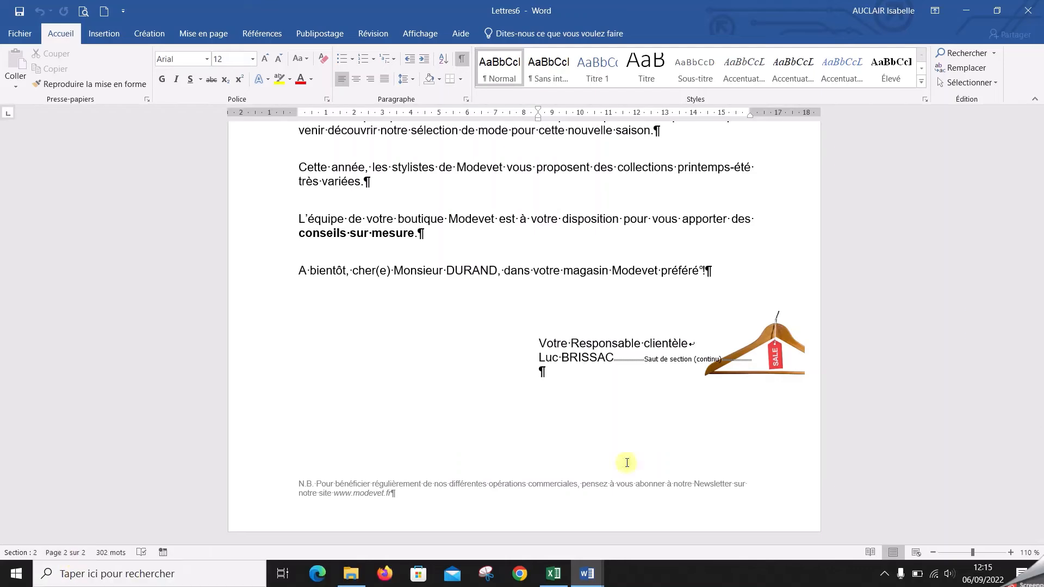
{"action": "scroll", "coordinate": [842, 204], "scroll_direction": "up", "scroll_amount": 3}
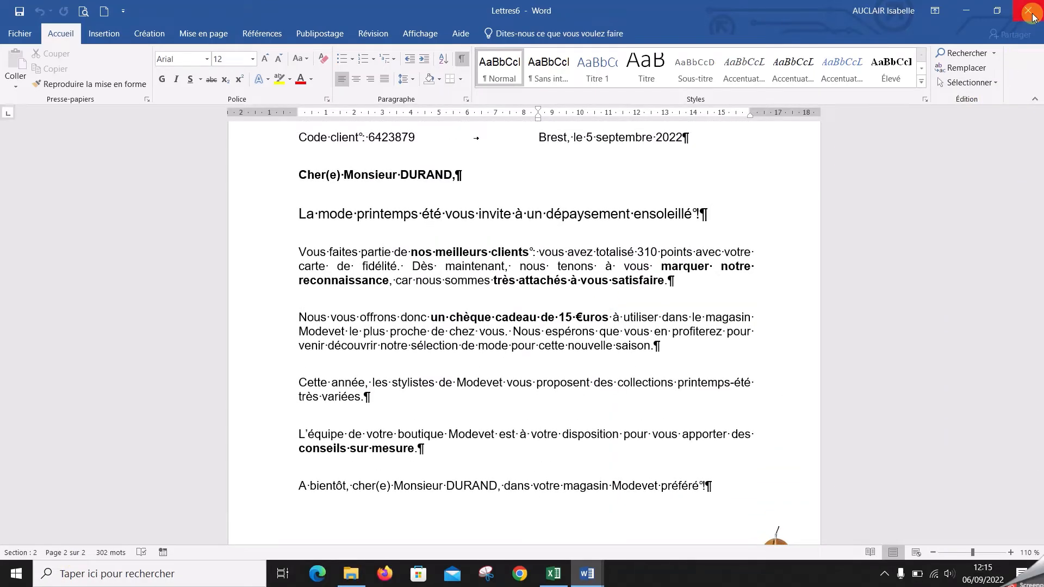
{"action": "left_click", "coordinate": [1032, 15]}
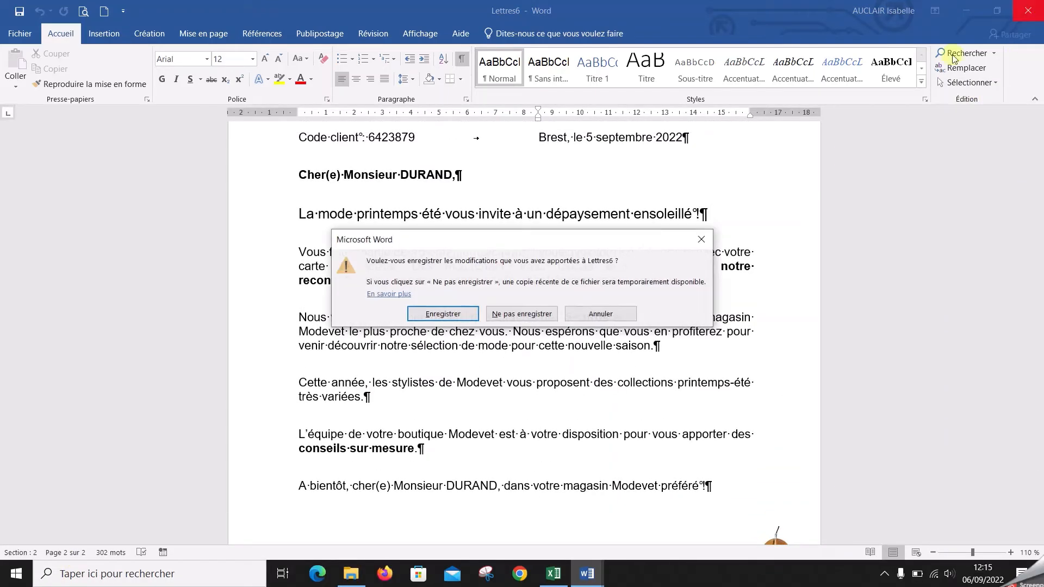
{"action": "left_click", "coordinate": [544, 313]}
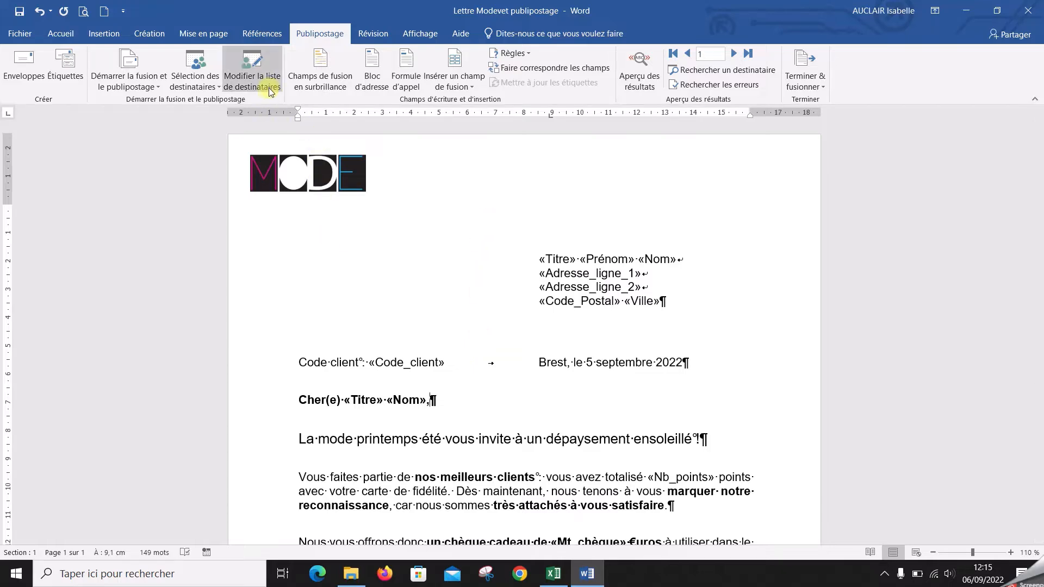
Filter the merge recipients further on Ville to keep only CHATEAUROUX
{"action": "left_click", "coordinate": [253, 81]}
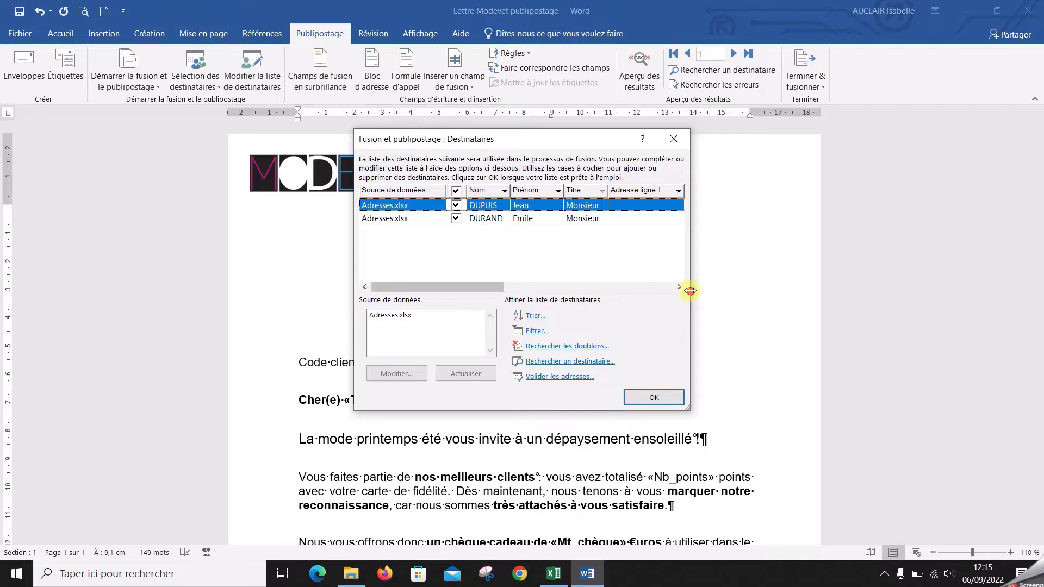
{"action": "left_click_drag", "start_coordinate": [690, 291], "coordinate": [978, 292]}
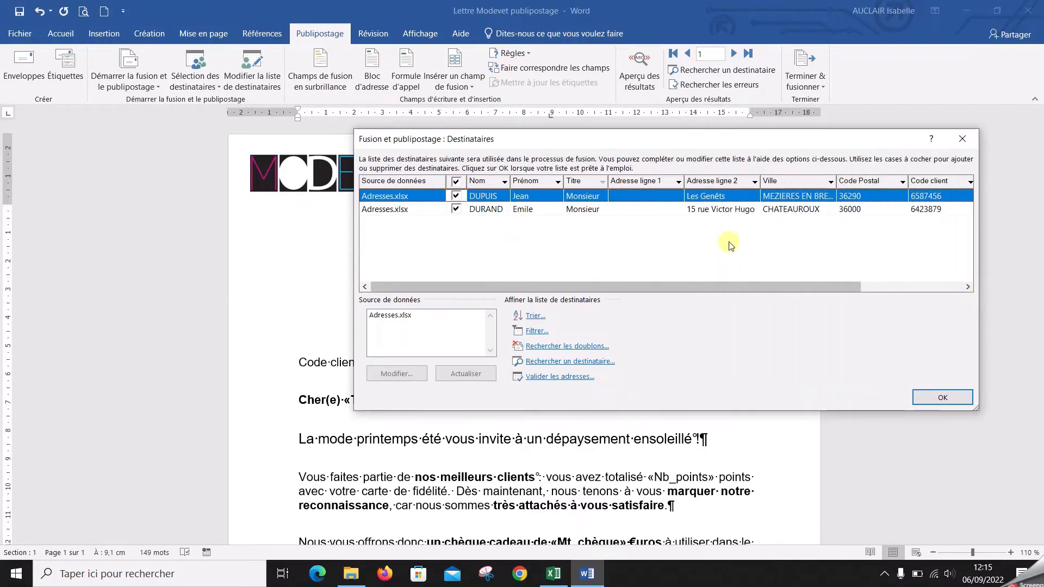
{"action": "left_click", "coordinate": [832, 183]}
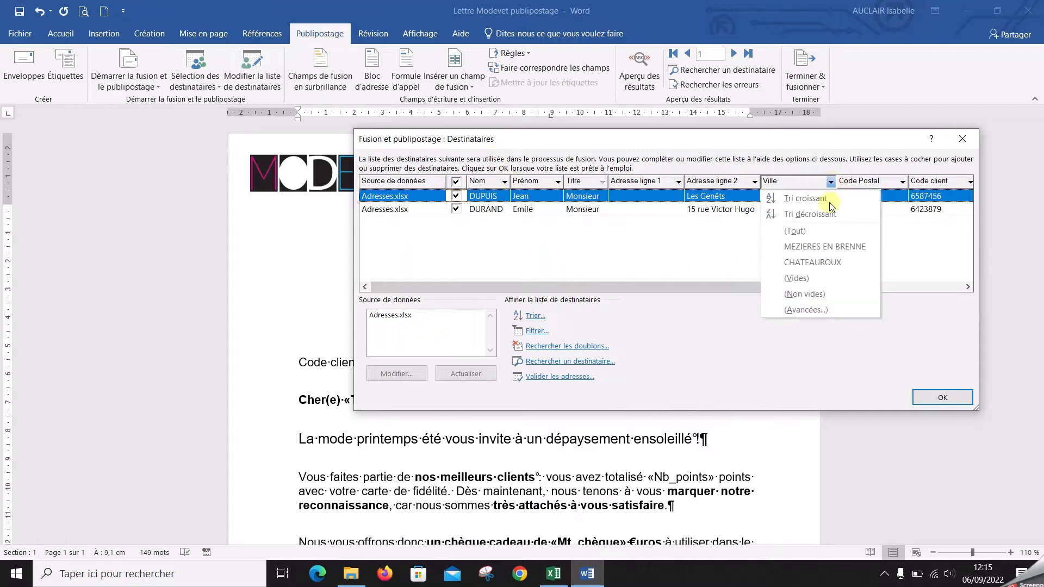
{"action": "left_click", "coordinate": [830, 263]}
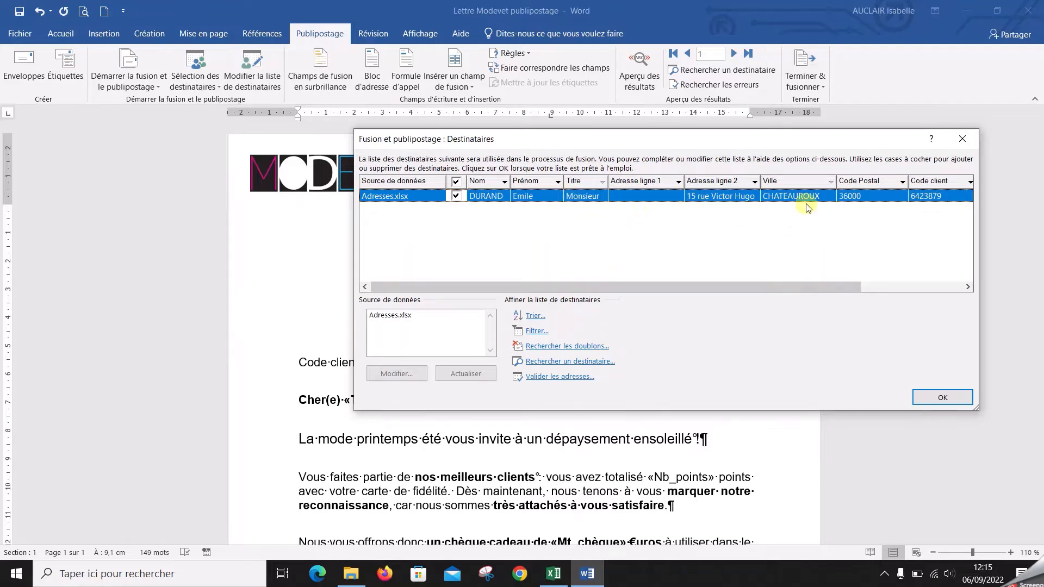
{"action": "left_click", "coordinate": [969, 403]}
Merge all records matching both filters into a new document to check the result, and close it without saving
{"action": "left_click", "coordinate": [805, 73]}
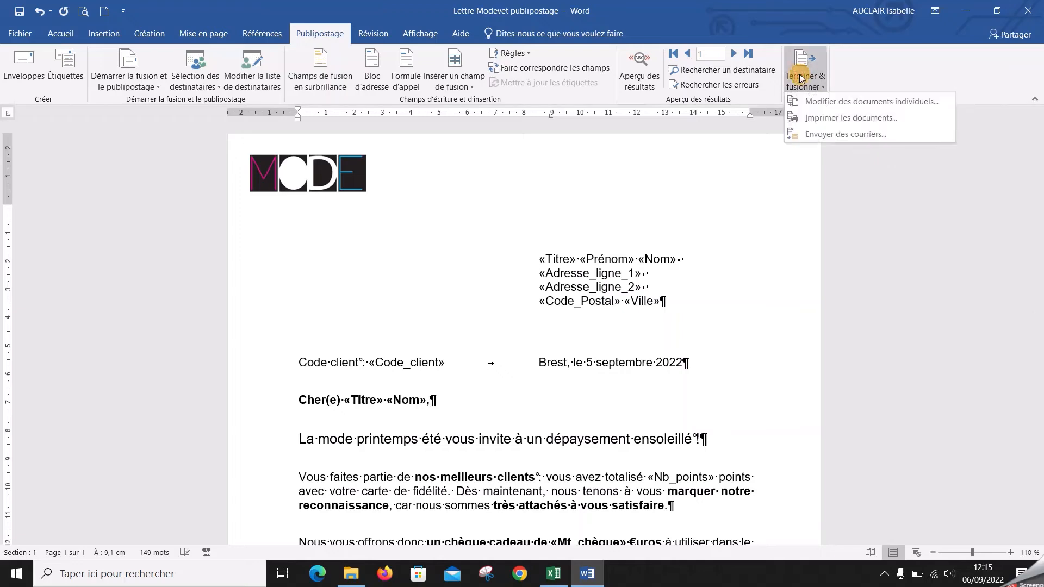
{"action": "left_click", "coordinate": [814, 109]}
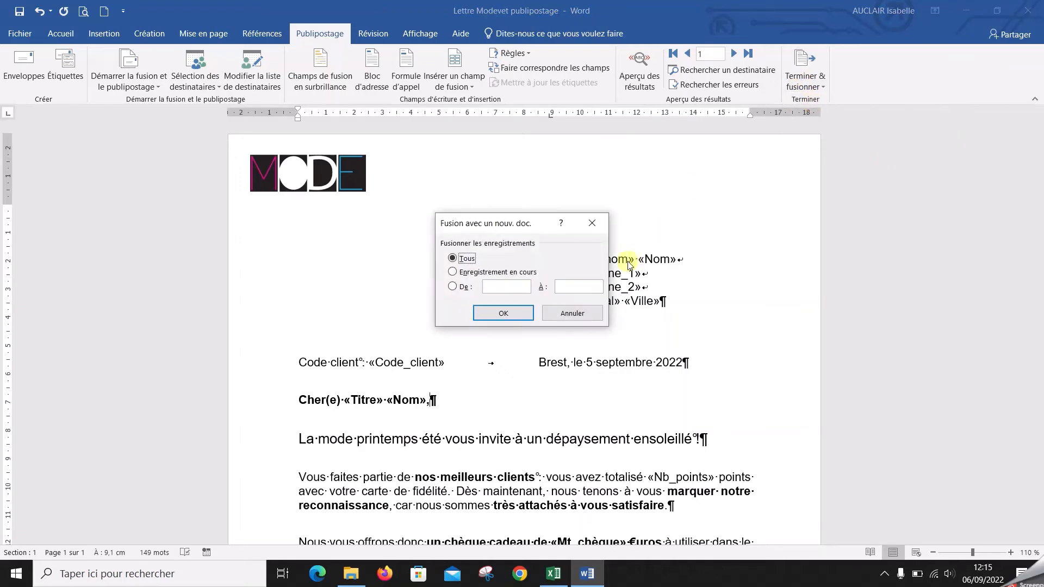
{"action": "left_click", "coordinate": [492, 314]}
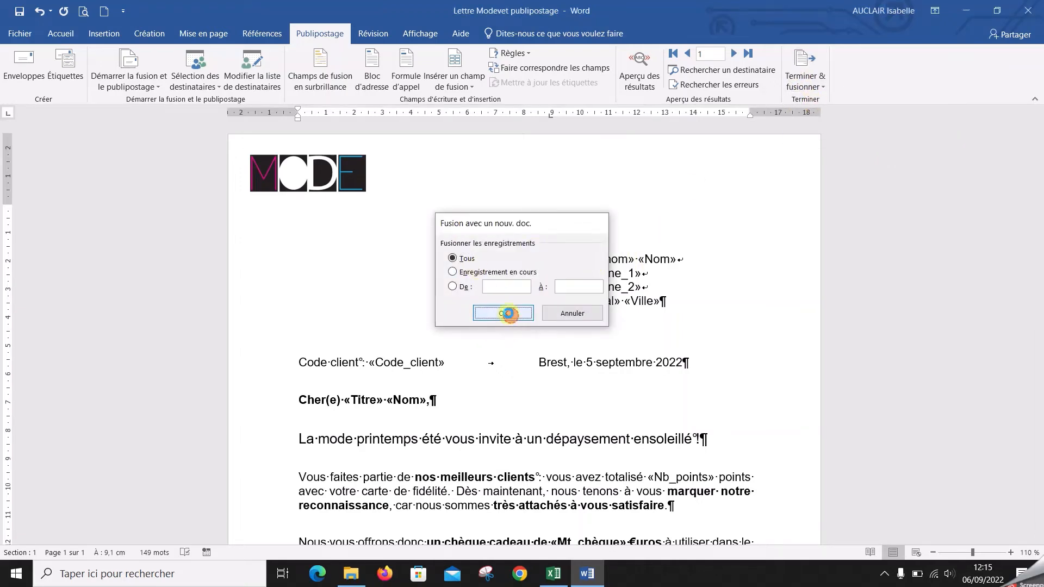
{"action": "left_click", "coordinate": [1025, 12]}
{"action": "left_click", "coordinate": [536, 313]}
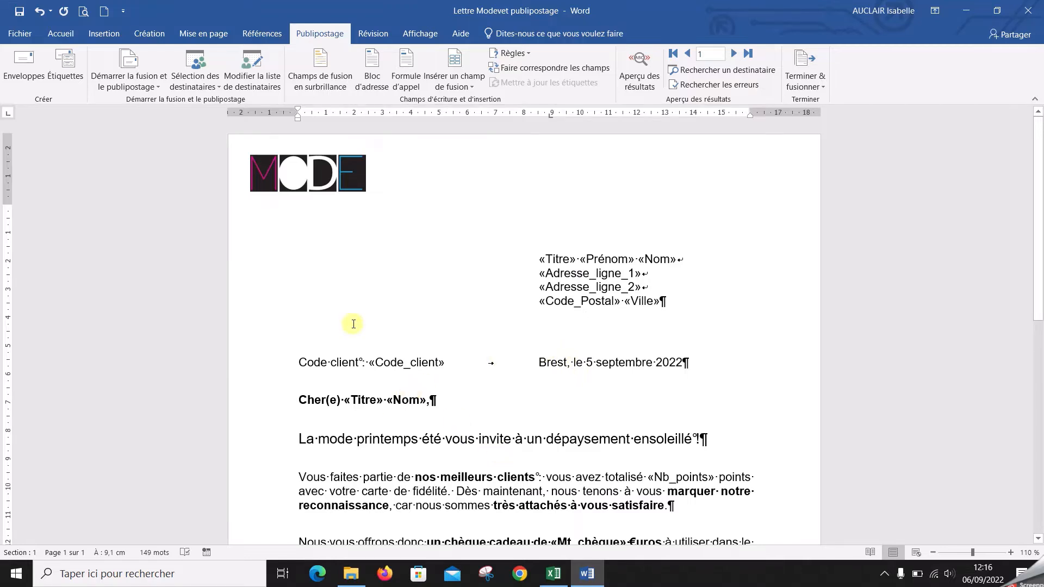
Clear all filter criteria of the merge recipients, including those on Ville and Titre
{"action": "left_click", "coordinate": [252, 68]}
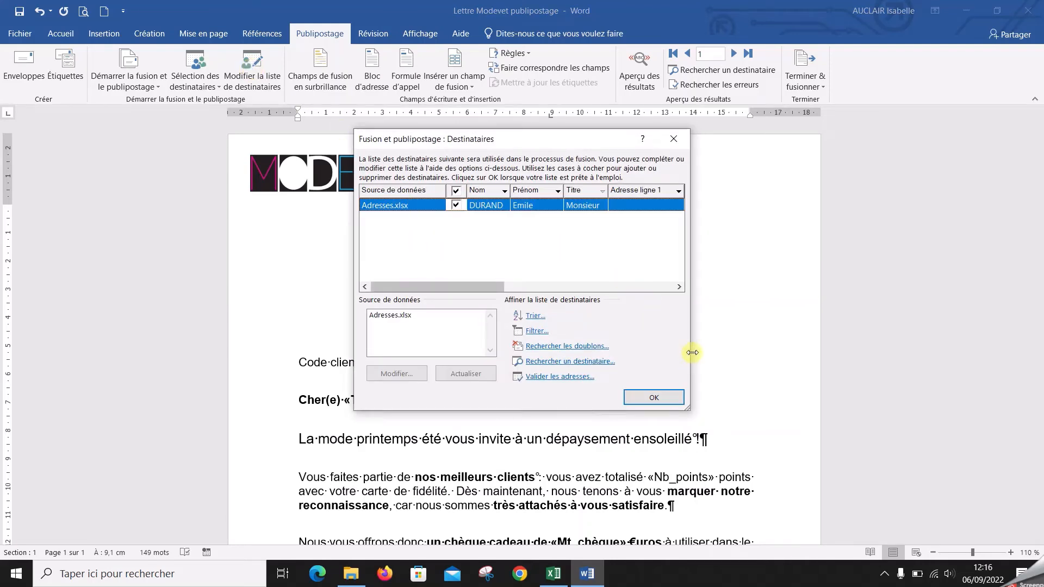
{"action": "left_click_drag", "start_coordinate": [692, 353], "coordinate": [946, 347]}
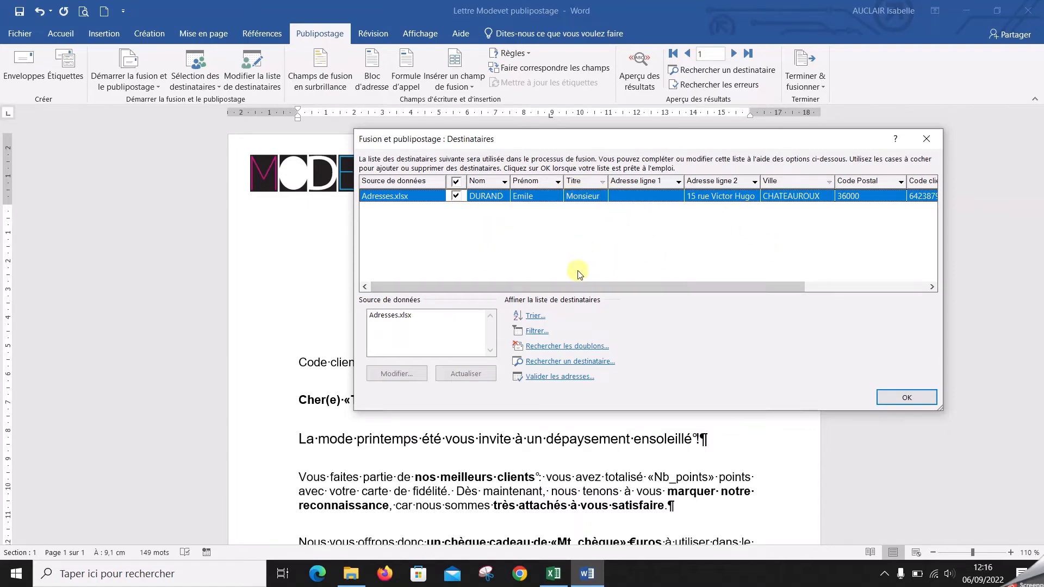
{"action": "left_click", "coordinate": [537, 332]}
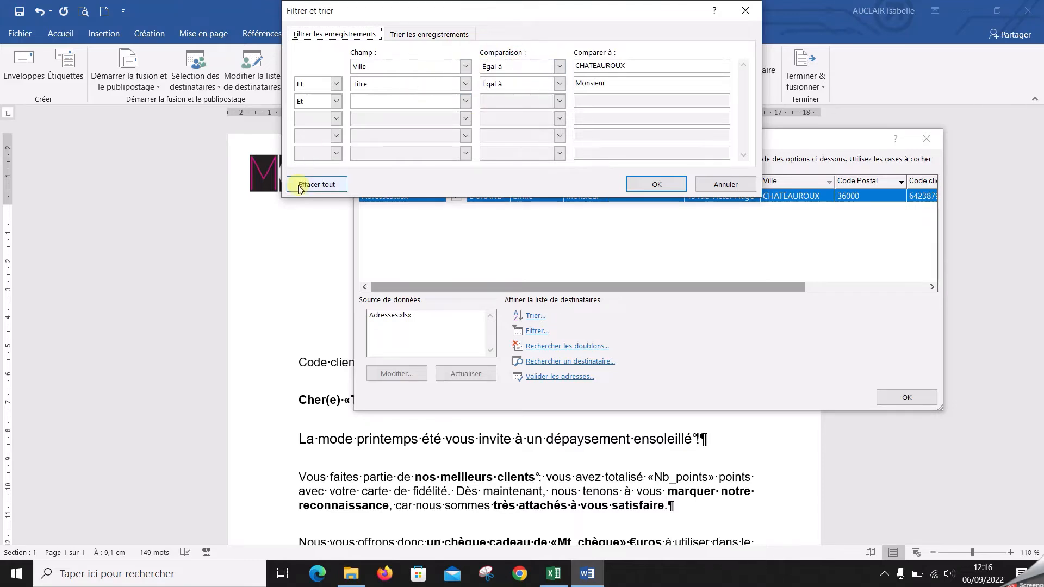
{"action": "left_click", "coordinate": [316, 185]}
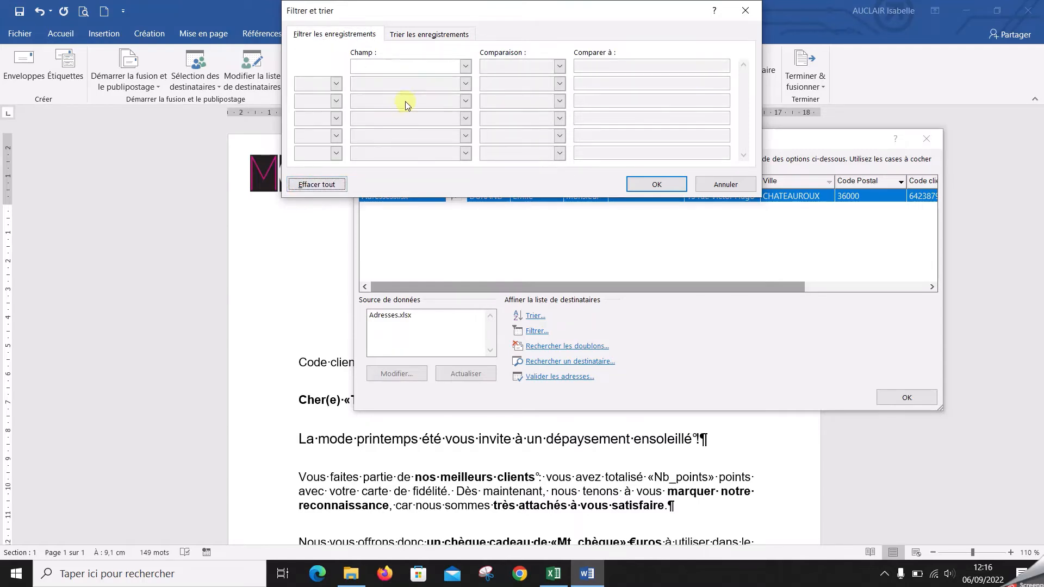
Filter the merge recipients on Nb points with the comparison Supérieur à 250 and accept the filtered recipient list
{"action": "left_click", "coordinate": [466, 66]}
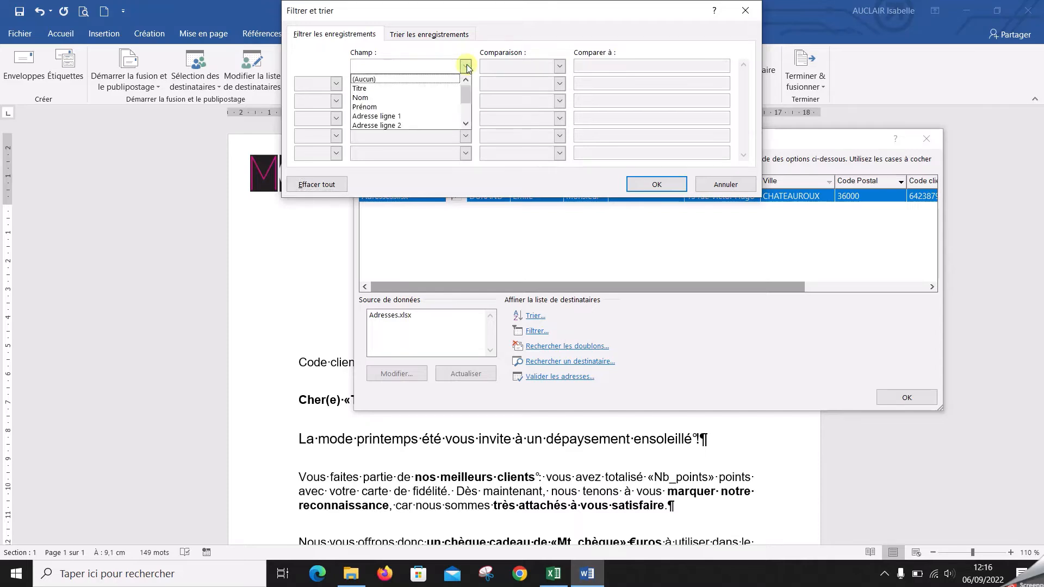
{"action": "left_click", "coordinate": [466, 125]}
{"action": "left_click", "coordinate": [465, 125]}
{"action": "left_click", "coordinate": [465, 126]}
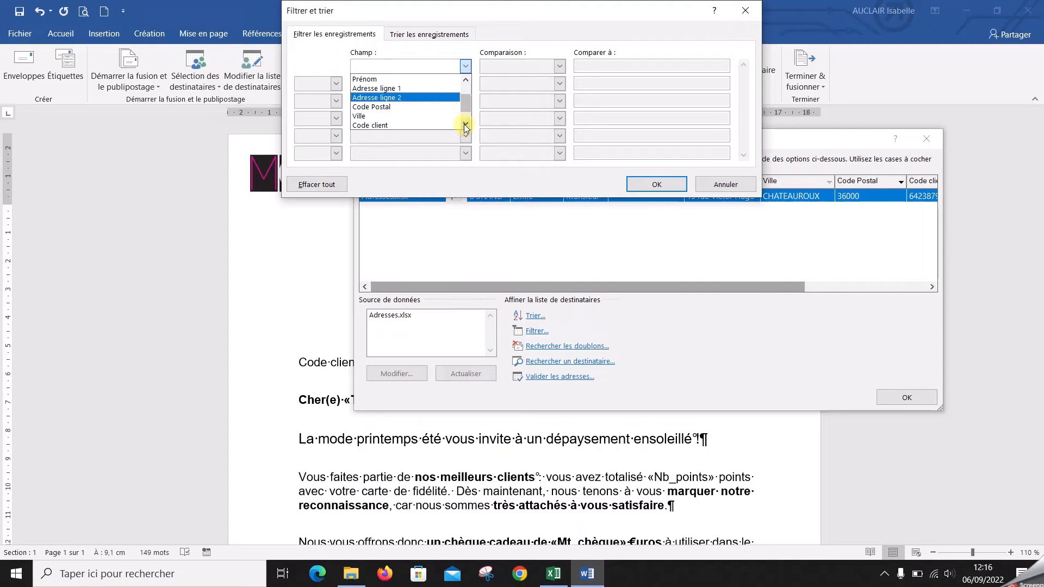
{"action": "left_click", "coordinate": [466, 126]}
{"action": "left_click", "coordinate": [439, 128]}
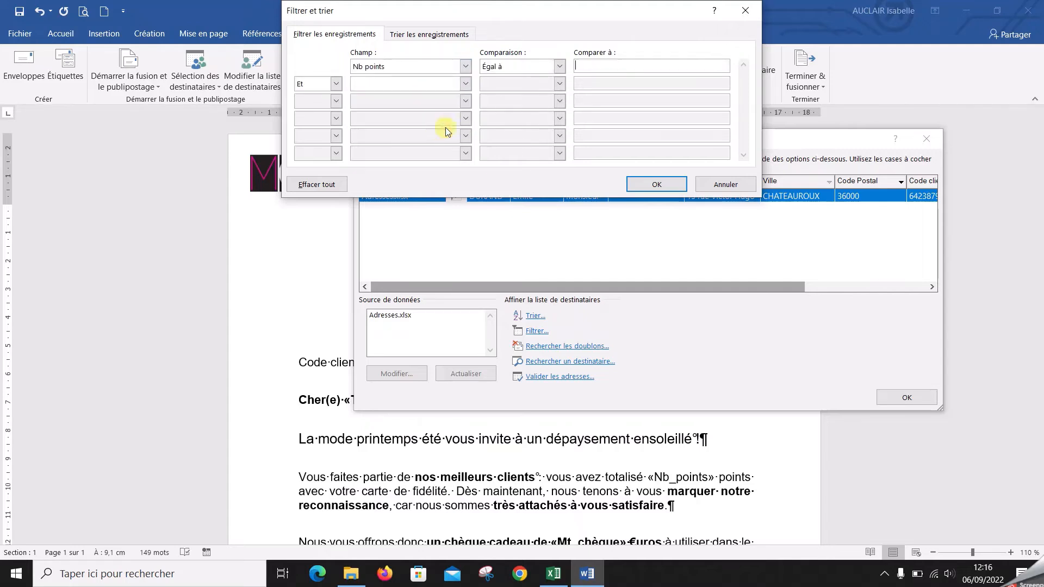
{"action": "left_click", "coordinate": [559, 66]}
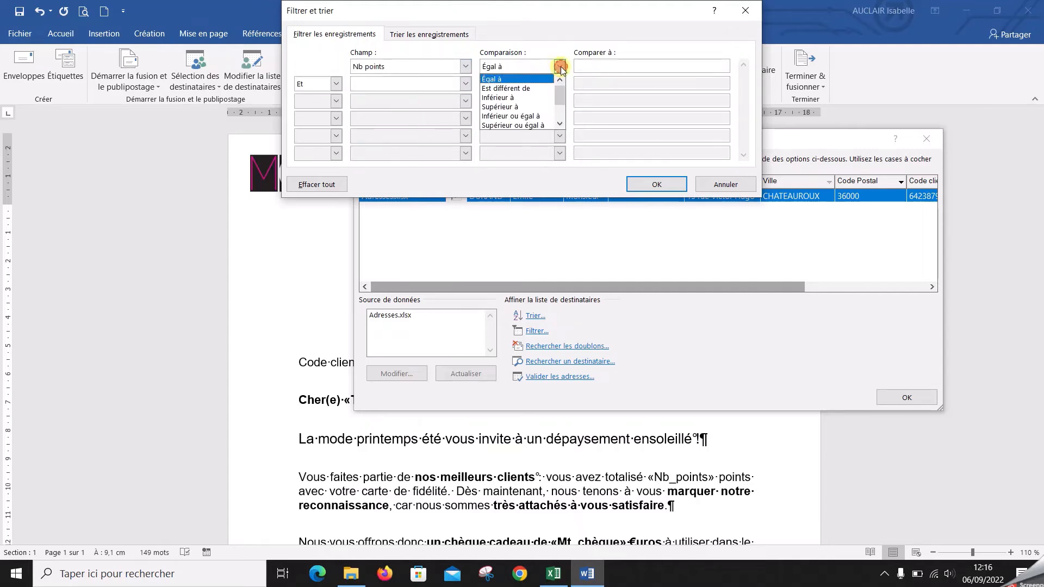
{"action": "left_click", "coordinate": [533, 107]}
{"action": "left_click", "coordinate": [589, 66]}
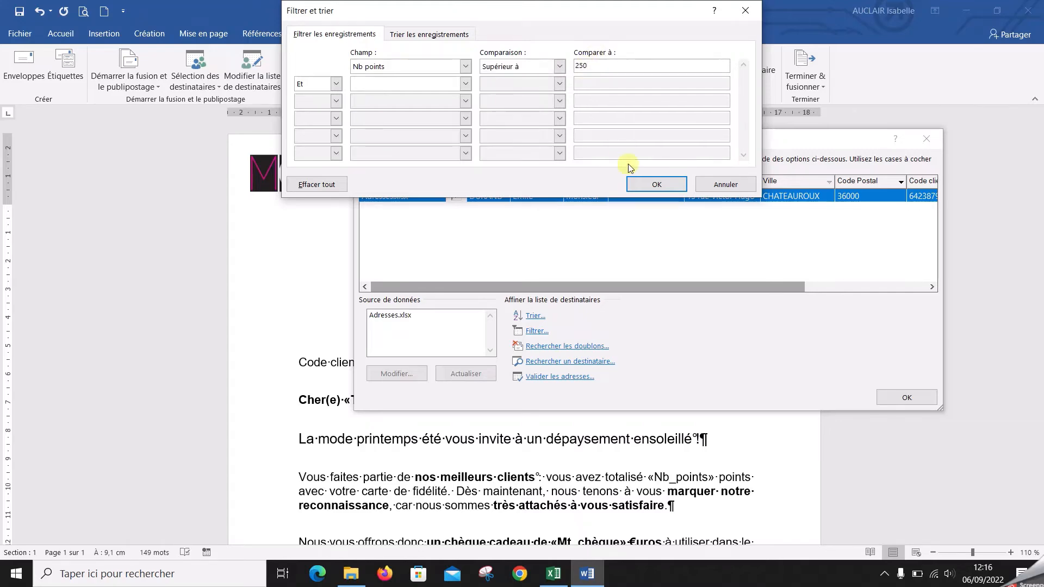
{"action": "left_click", "coordinate": [665, 186]}
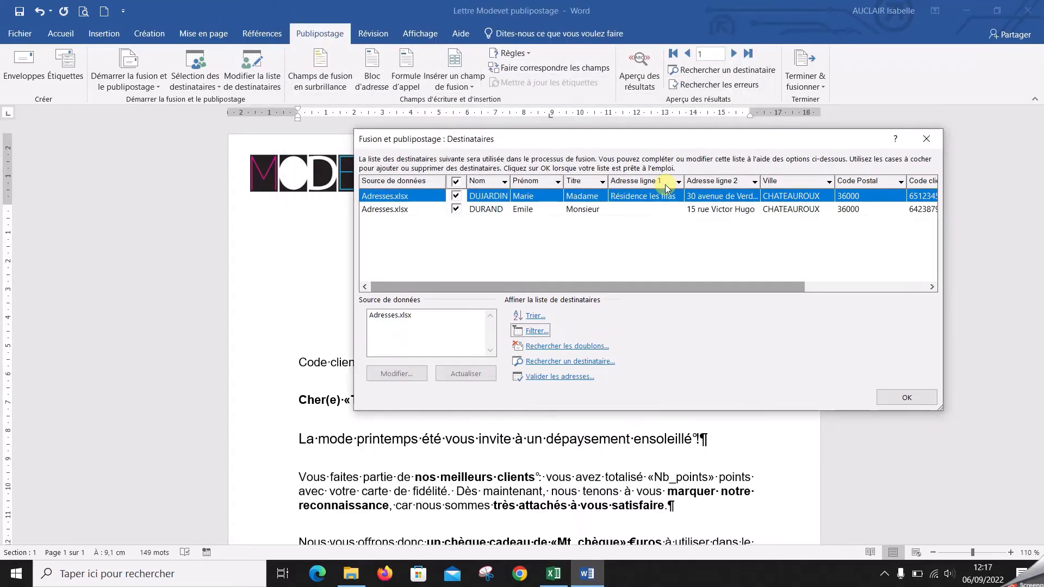
{"action": "left_click_drag", "start_coordinate": [660, 289], "coordinate": [758, 288]}
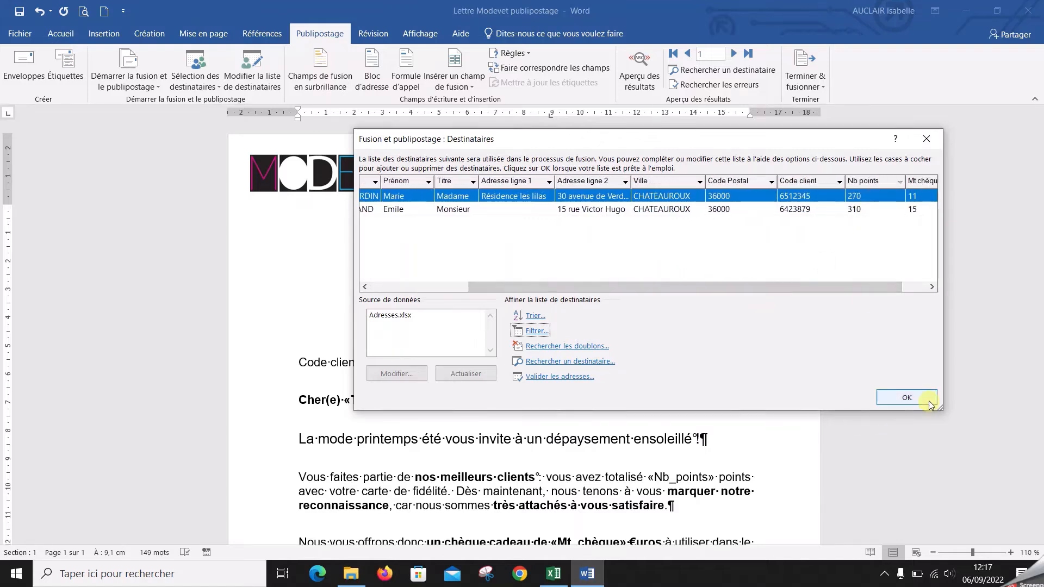
{"action": "left_click", "coordinate": [887, 399]}
Merge all records matching the points filter into a new document, review the letters, and close it without saving
{"action": "left_click", "coordinate": [808, 87]}
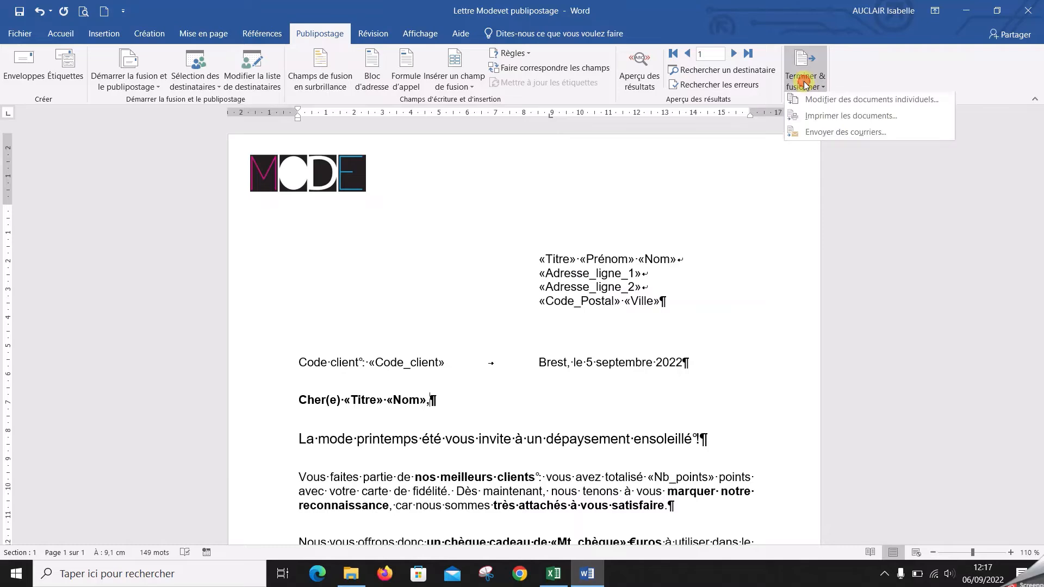
{"action": "left_click", "coordinate": [821, 105]}
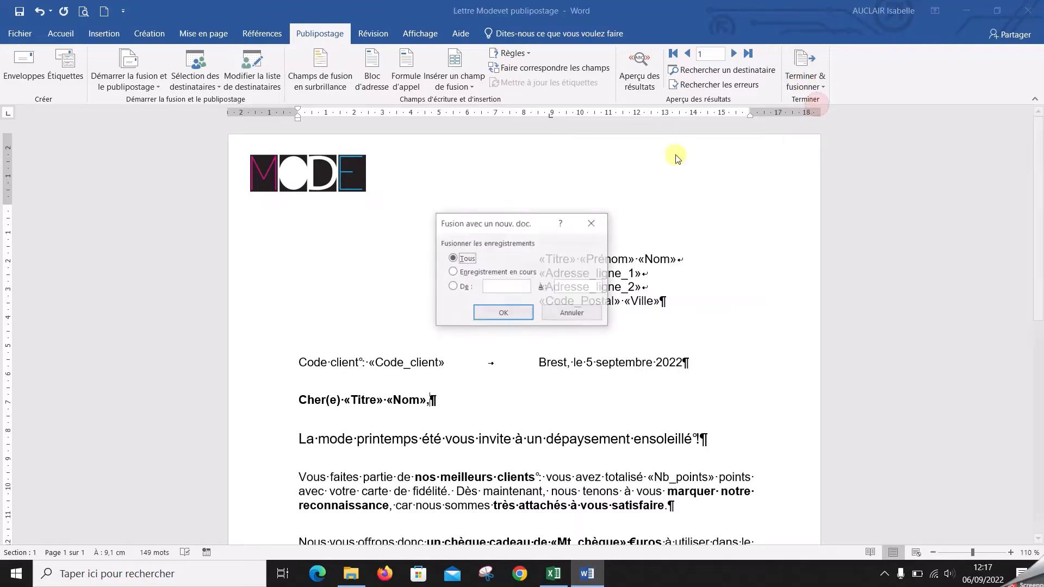
{"action": "left_click", "coordinate": [478, 311]}
{"action": "scroll", "coordinate": [478, 310], "scroll_direction": "down", "scroll_amount": 5}
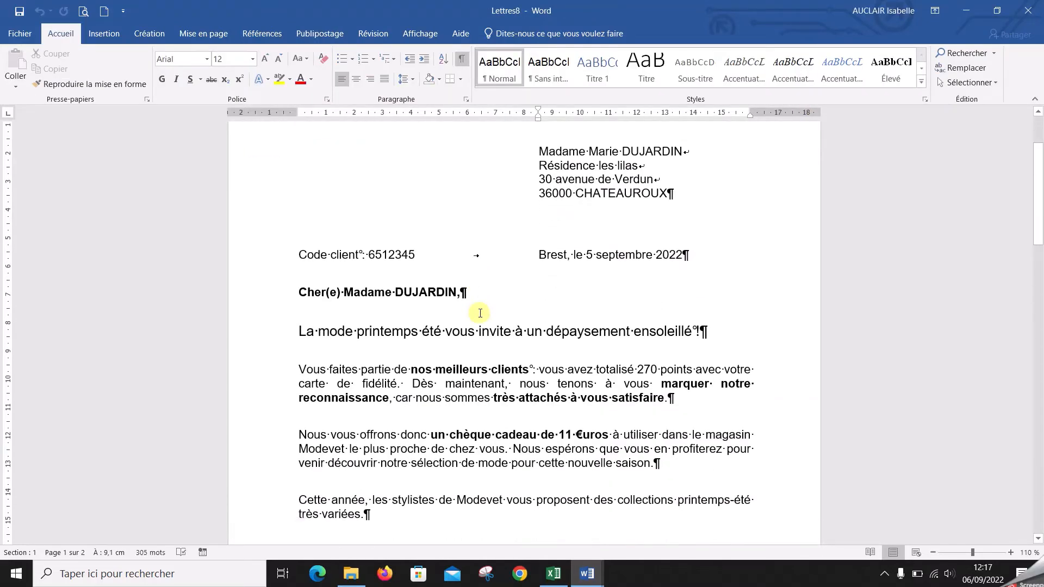
{"action": "scroll", "coordinate": [604, 323], "scroll_direction": "down", "scroll_amount": 15}
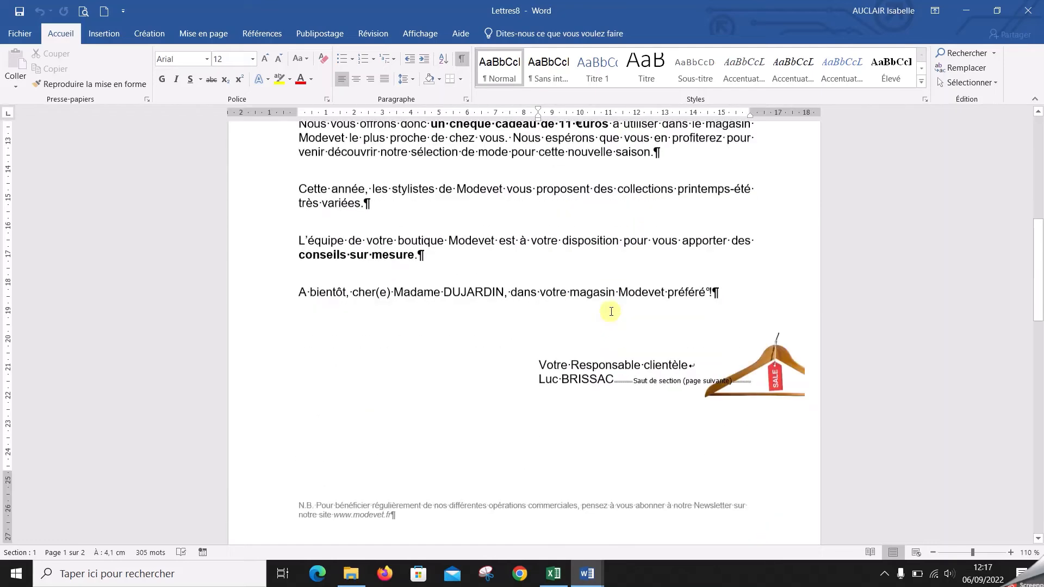
{"action": "scroll", "coordinate": [604, 307], "scroll_direction": "down", "scroll_amount": 20}
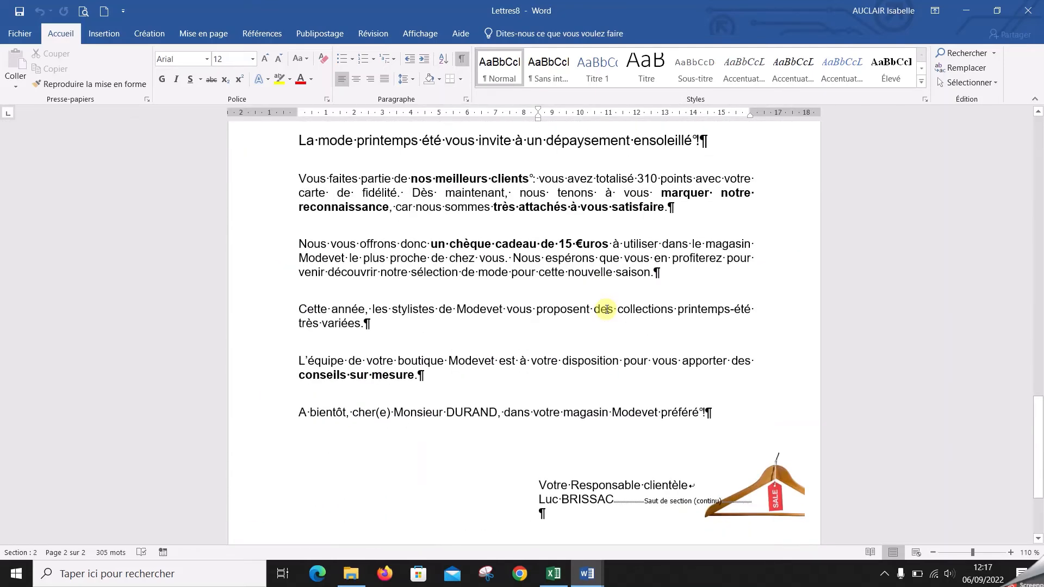
{"action": "left_click", "coordinate": [1029, 10]}
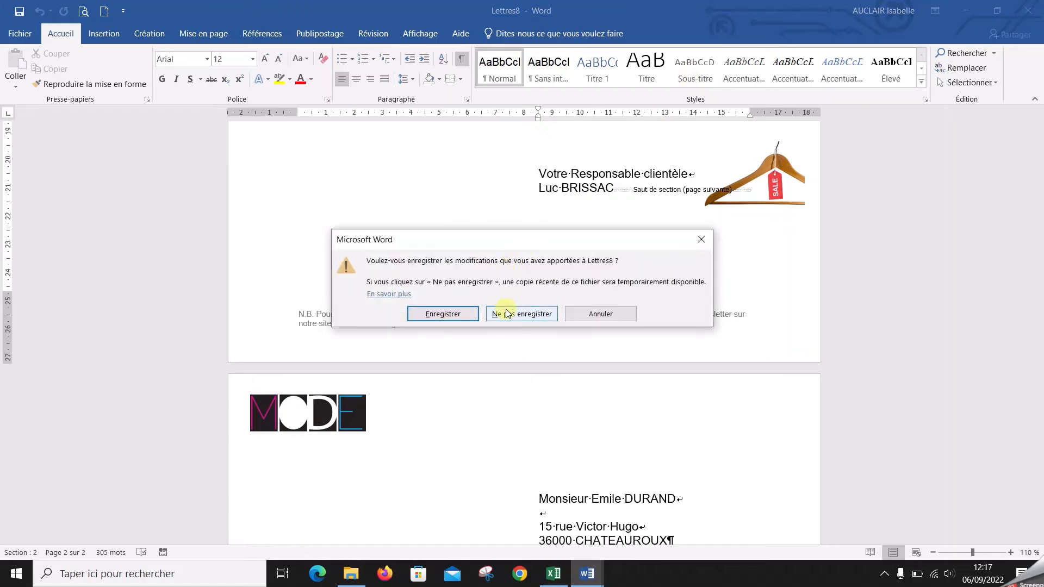
{"action": "left_click", "coordinate": [506, 313]}
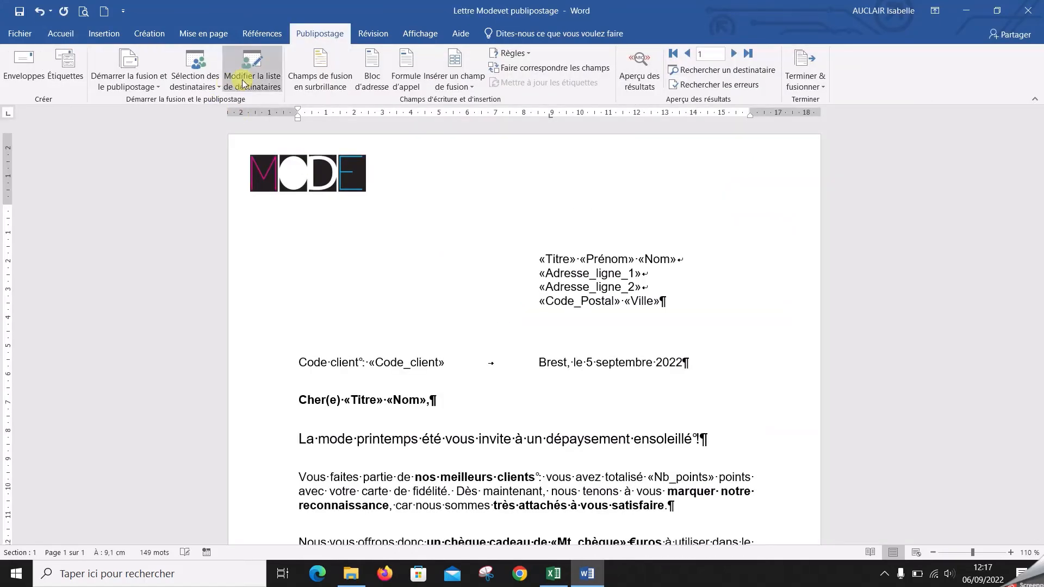
Clear the points filter from the recipient list and widen the list window to view the Nb points column
{"action": "left_click", "coordinate": [243, 83]}
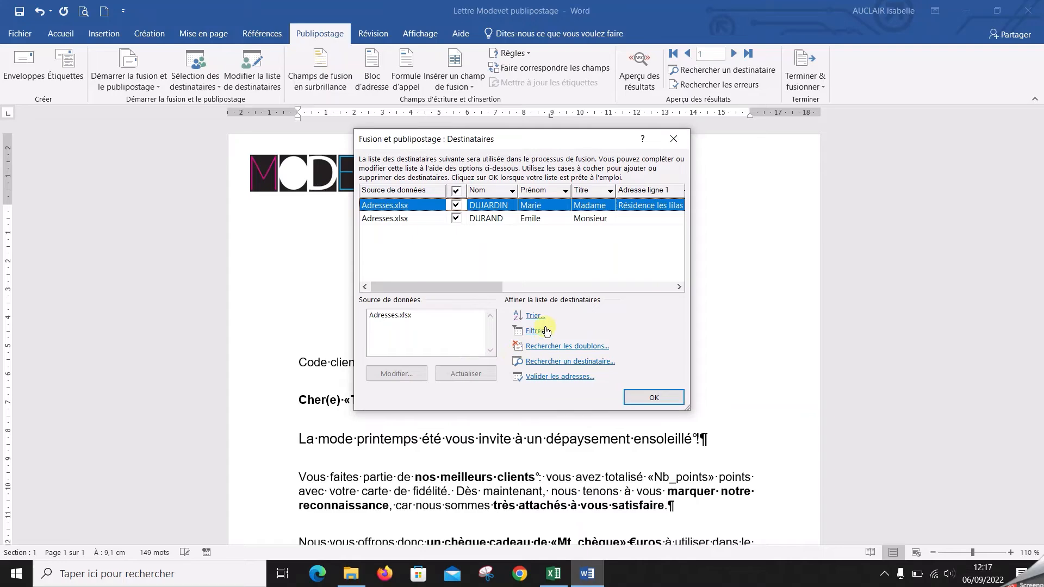
{"action": "left_click", "coordinate": [546, 330]}
{"action": "left_click", "coordinate": [311, 185]}
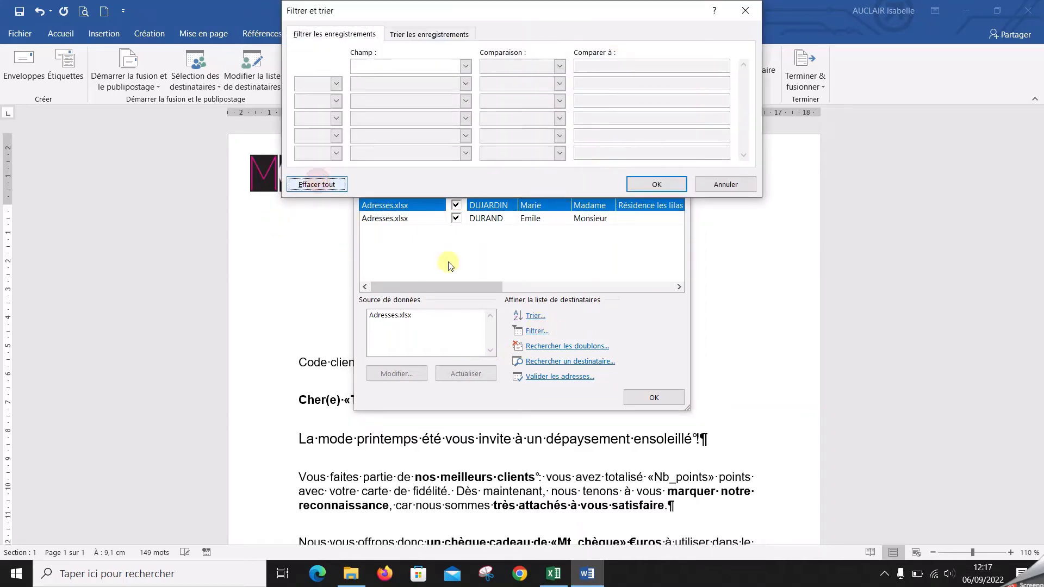
{"action": "left_click", "coordinate": [656, 184]}
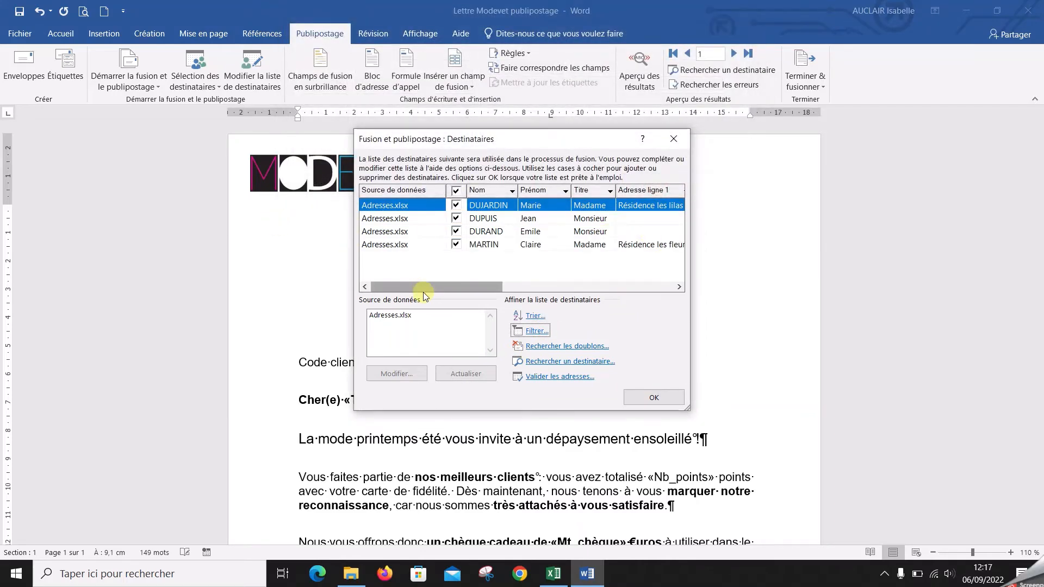
{"action": "left_click_drag", "start_coordinate": [689, 326], "coordinate": [905, 324]}
{"action": "left_click_drag", "start_coordinate": [729, 292], "coordinate": [864, 239]}
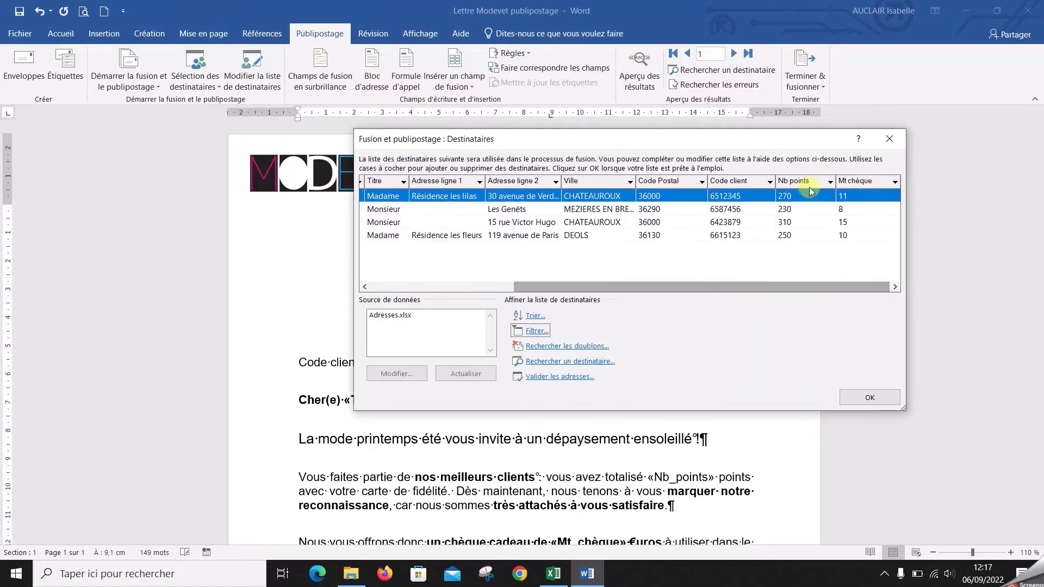
{"action": "left_click_drag", "start_coordinate": [810, 191], "coordinate": [827, 185]}
{"action": "left_click", "coordinate": [830, 182]}
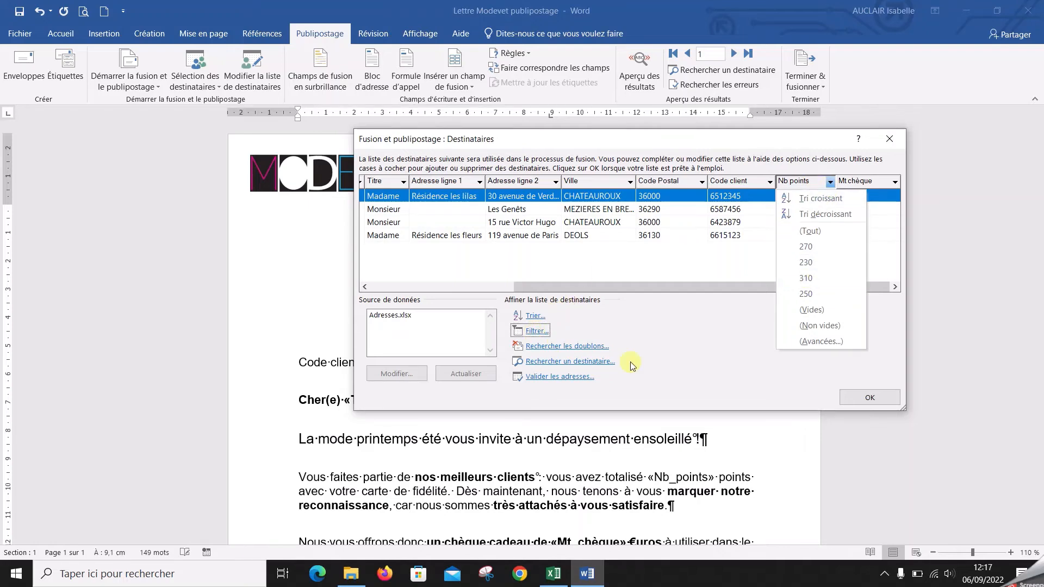
{"action": "left_click", "coordinate": [806, 342]}
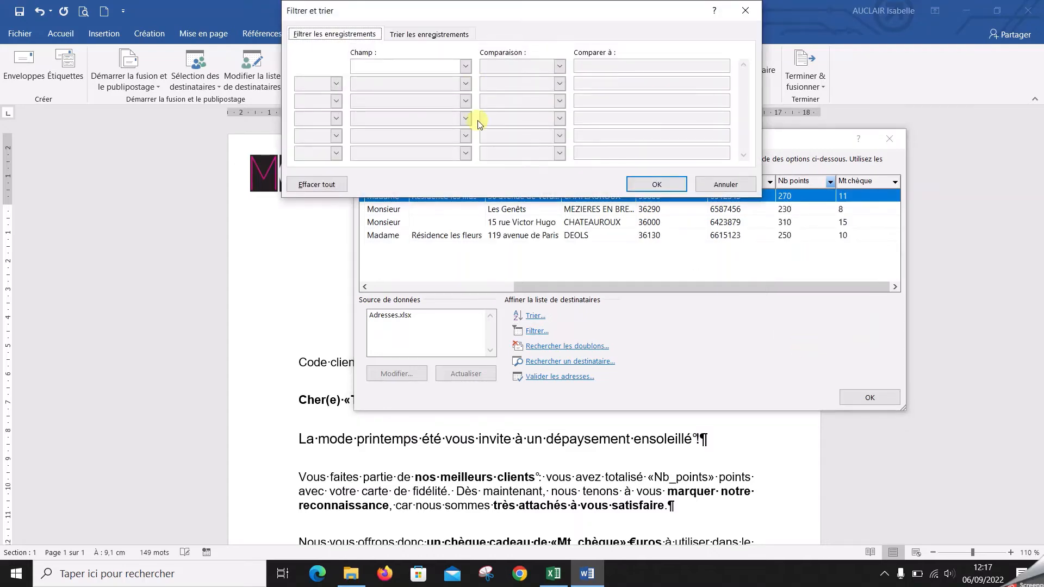
{"action": "left_click", "coordinate": [701, 187]}
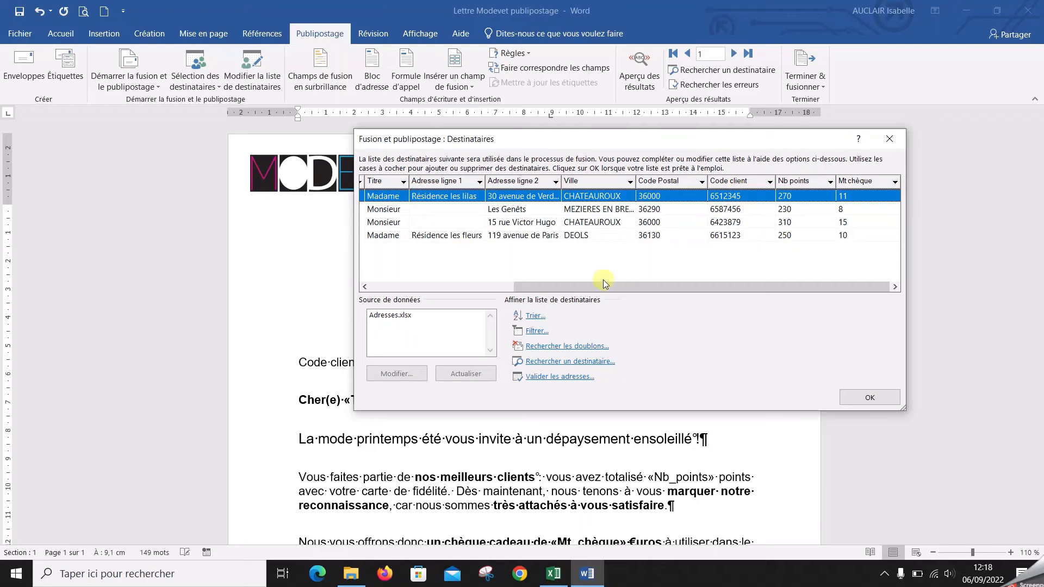
{"action": "left_click_drag", "start_coordinate": [657, 285], "coordinate": [658, 285]}
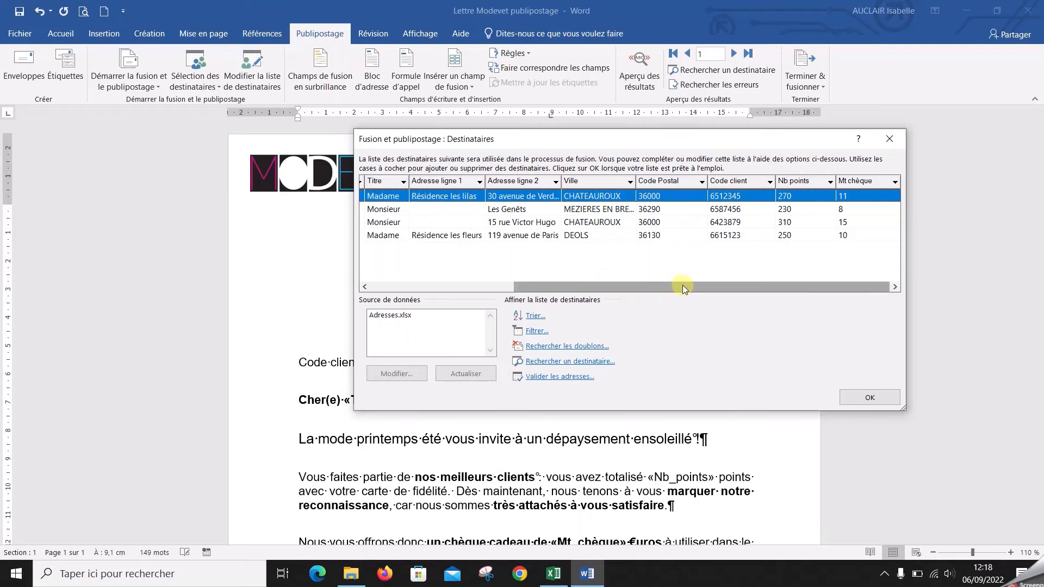
Start an advanced recipient filter from the Ville column with the first criterion Ville Égal à CHATEAUROUX
{"action": "left_click", "coordinate": [630, 181]}
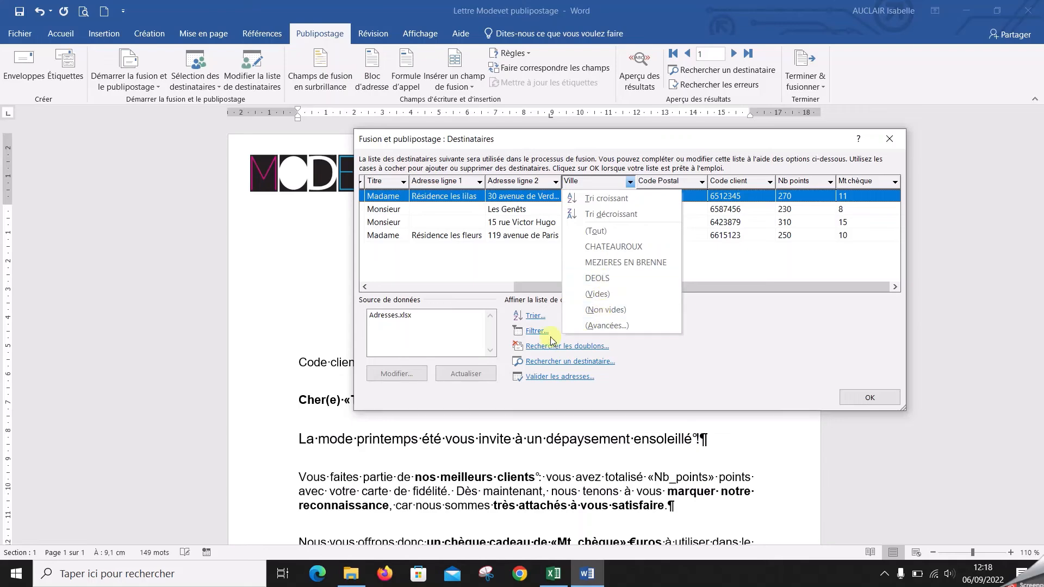
{"action": "left_click", "coordinate": [630, 326]}
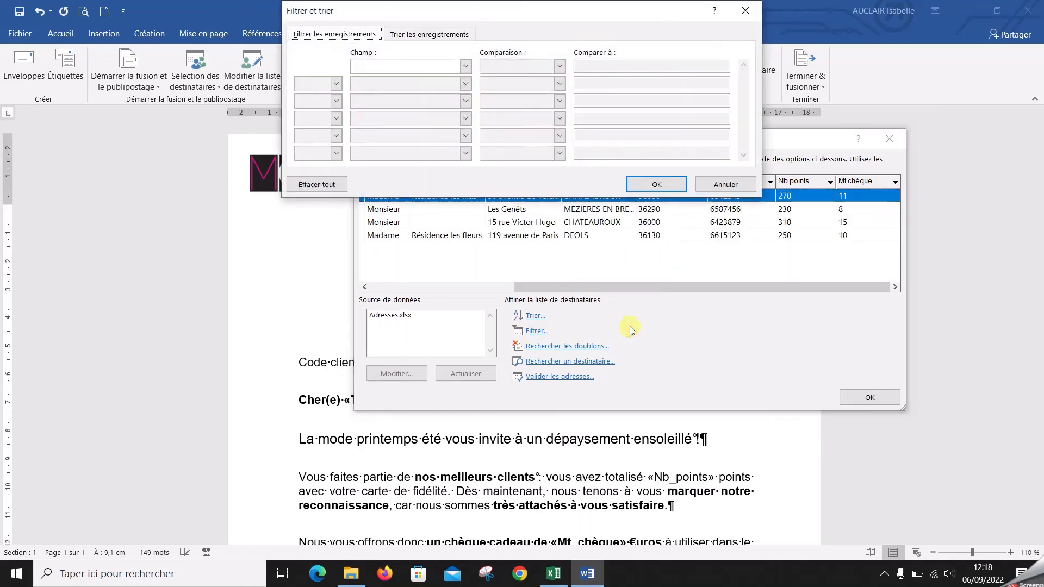
{"action": "left_click", "coordinate": [464, 66]}
{"action": "left_click", "coordinate": [466, 125]}
{"action": "left_click", "coordinate": [466, 125]}
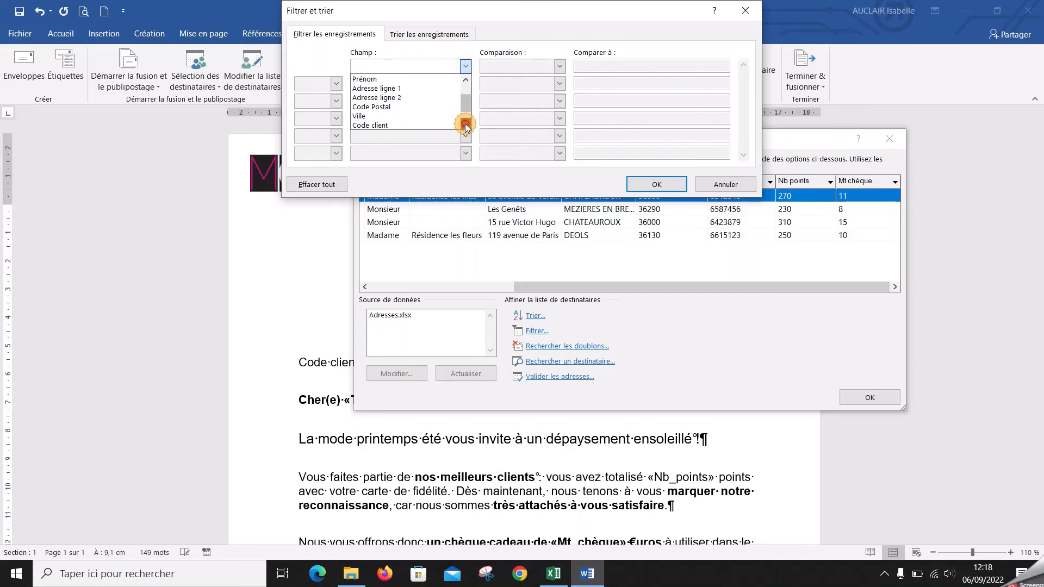
{"action": "left_click", "coordinate": [418, 116]}
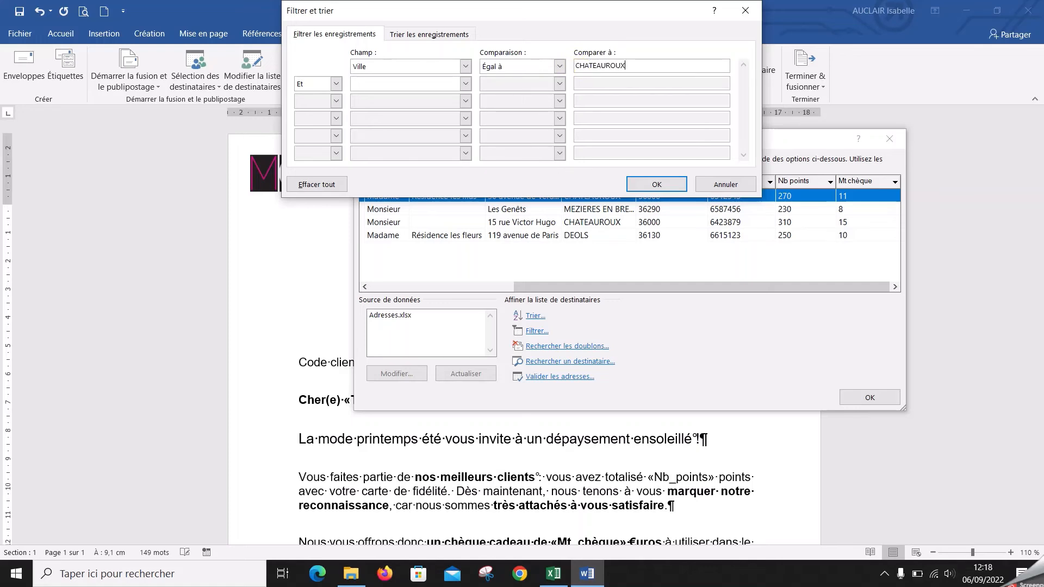
Add a second filter criterion, Ville Égal à DEOLS, linked with Et, and apply the filter
{"action": "left_click", "coordinate": [382, 83]}
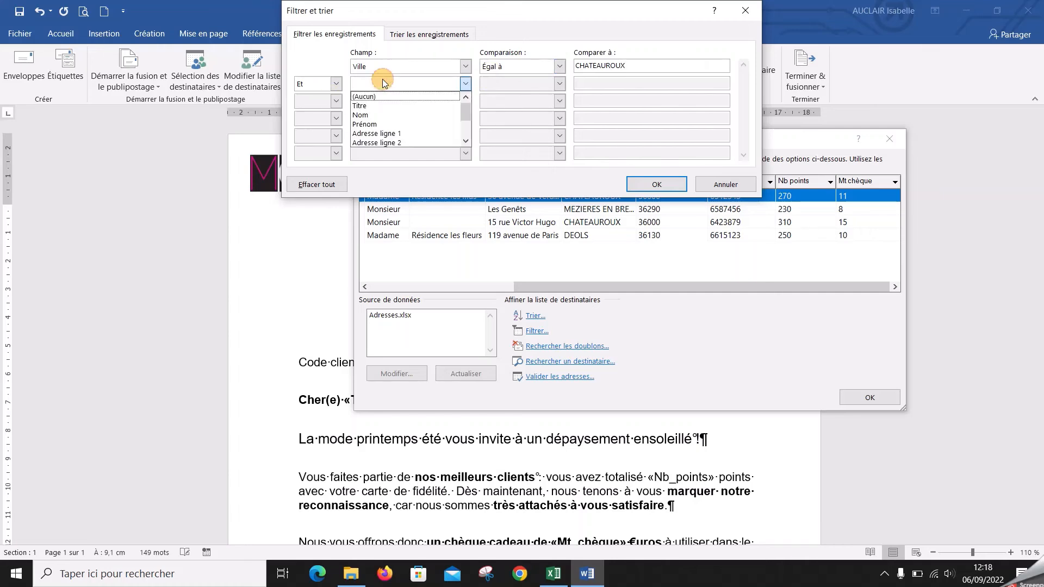
{"action": "scroll", "coordinate": [393, 129], "scroll_direction": "down", "scroll_amount": 2}
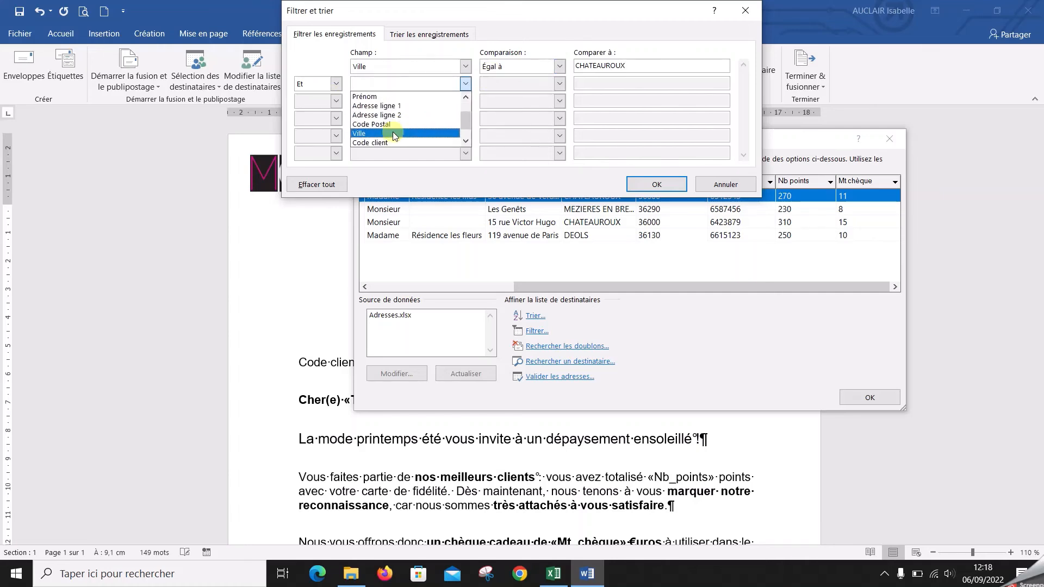
{"action": "left_click", "coordinate": [393, 133]}
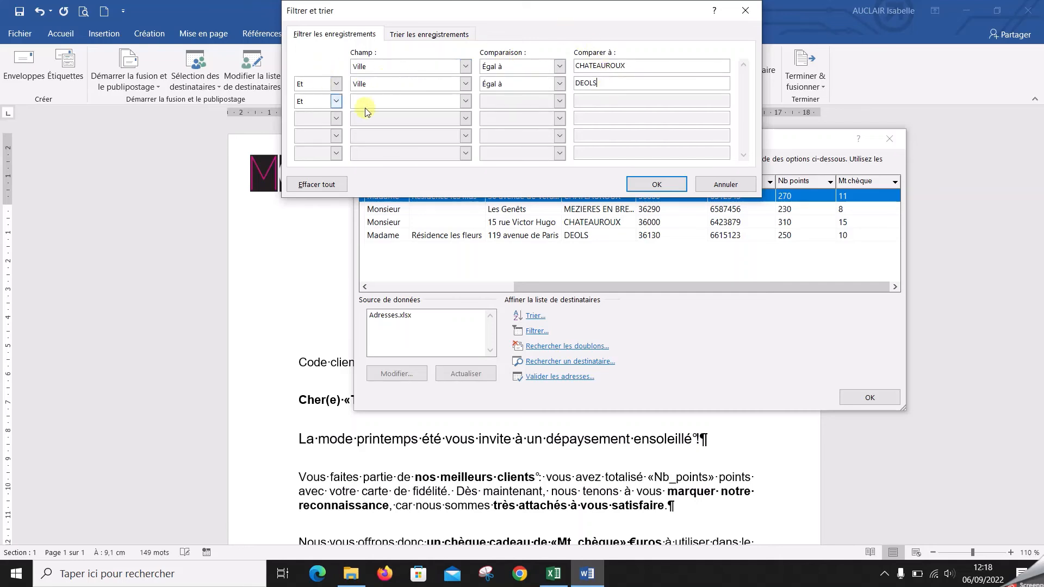
{"action": "left_click", "coordinate": [656, 185]}
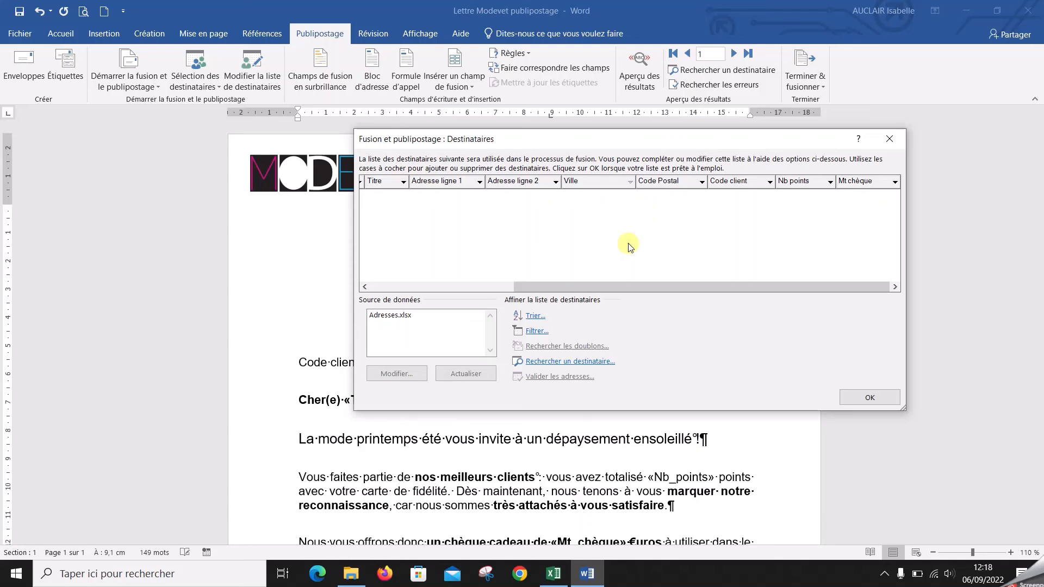
Change the link between the two Ville criteria to Ou and accept the filtered recipient list
{"action": "left_click", "coordinate": [528, 333]}
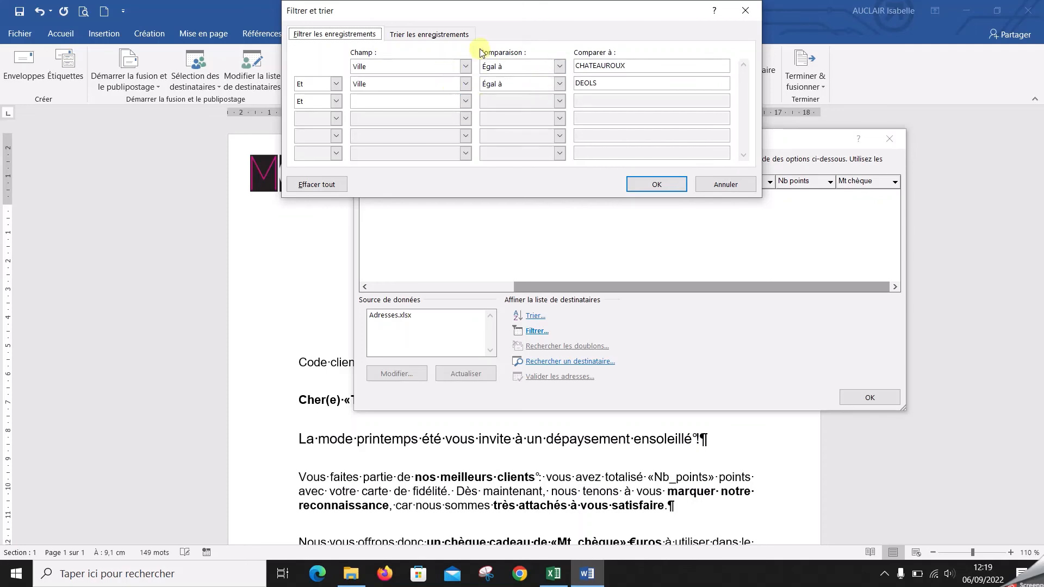
{"action": "left_click", "coordinate": [338, 85]}
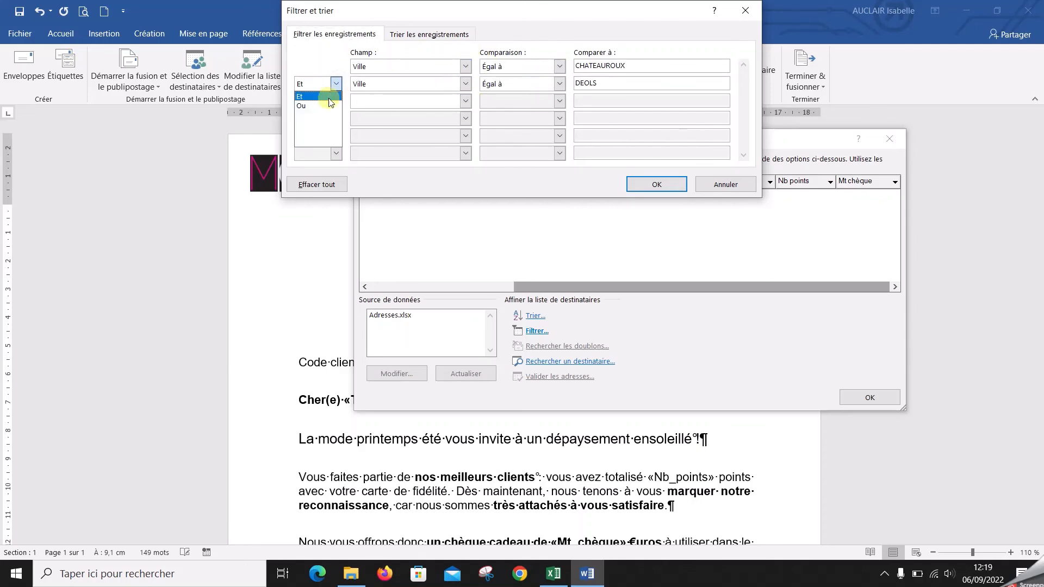
{"action": "left_click", "coordinate": [328, 103]}
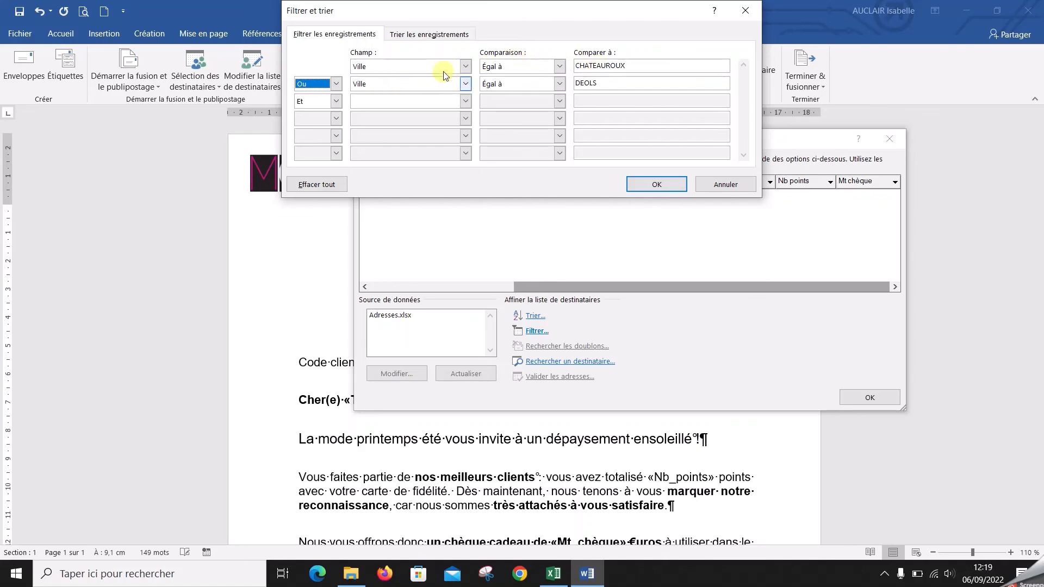
{"action": "left_click", "coordinate": [664, 184]}
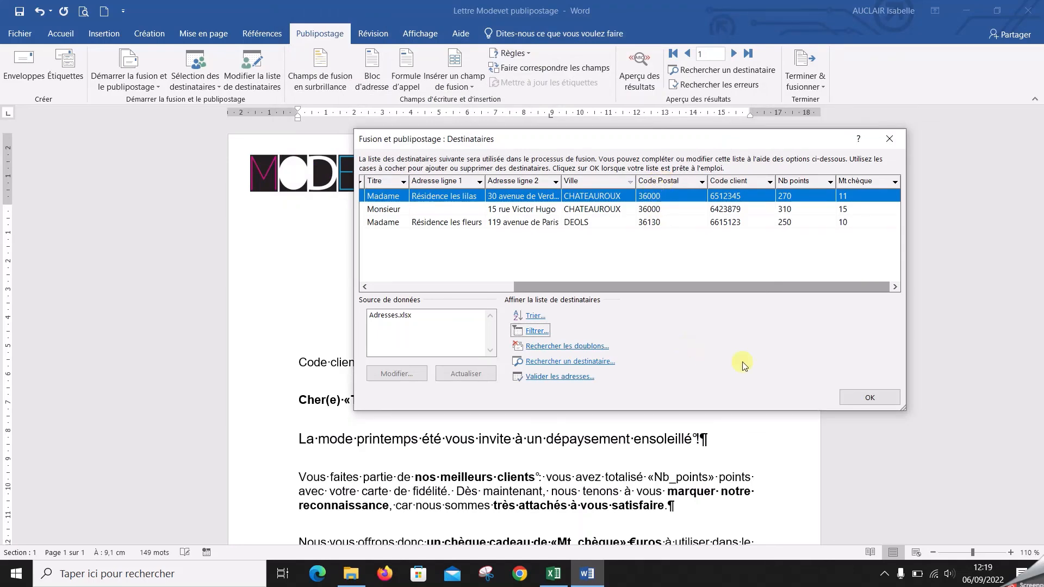
{"action": "left_click", "coordinate": [852, 397]}
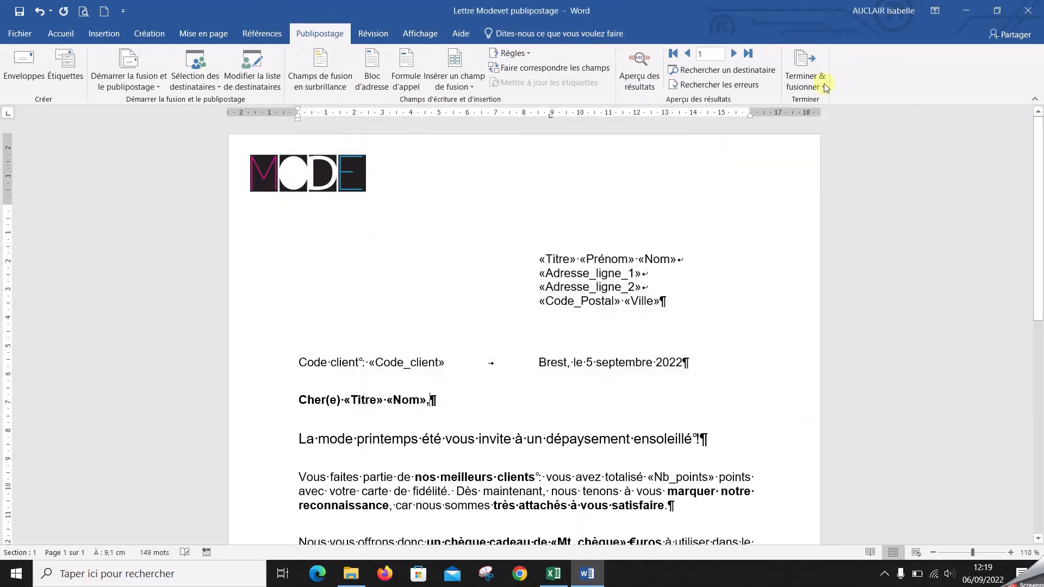
Merge all records for the two cities into a new document, check the recipients' addresses, and close the merged document
{"action": "left_click", "coordinate": [826, 88]}
{"action": "left_click", "coordinate": [789, 99]}
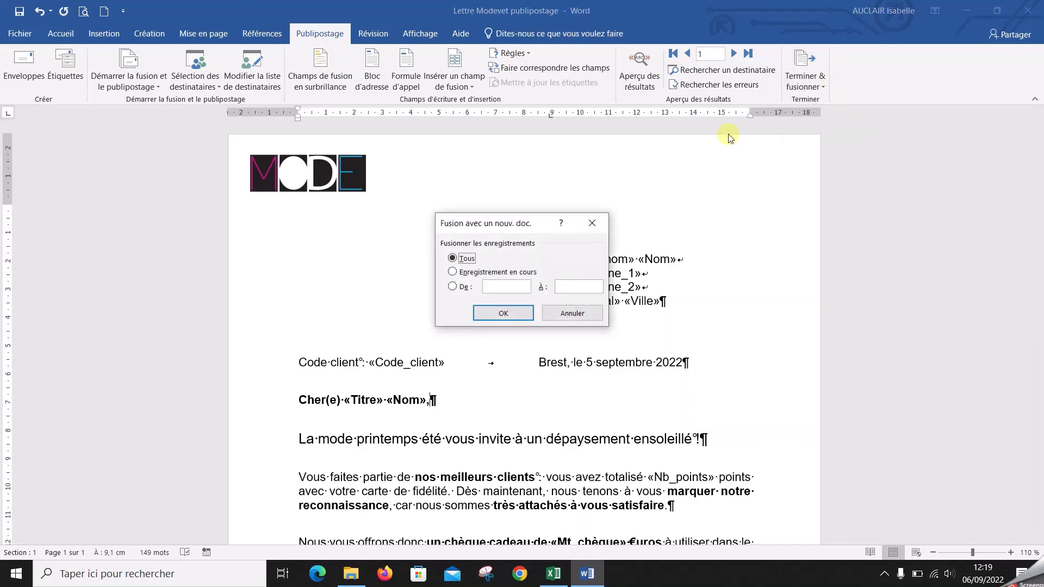
{"action": "left_click", "coordinate": [489, 313]}
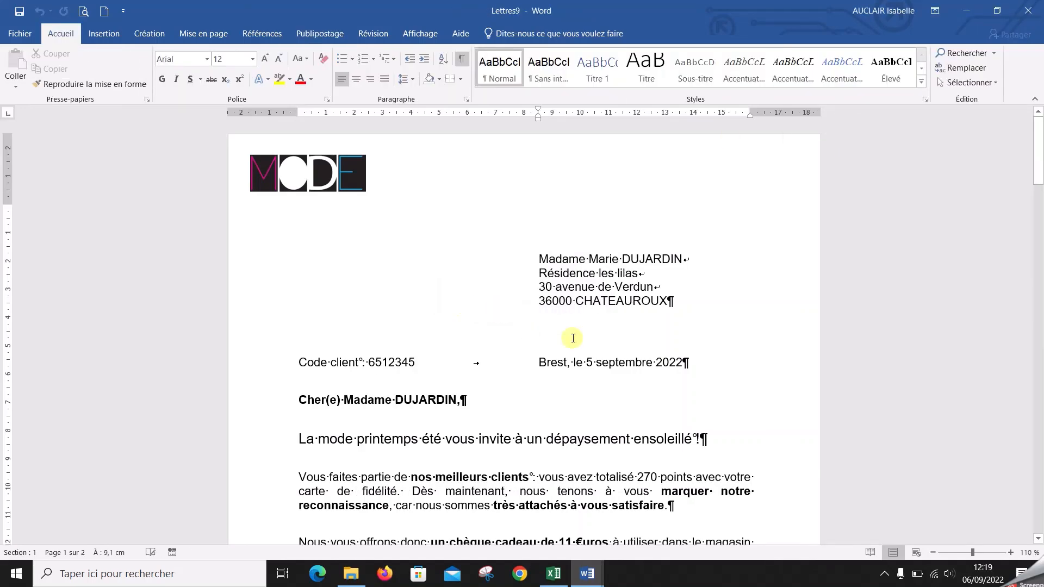
{"action": "scroll", "coordinate": [573, 338], "scroll_direction": "down", "scroll_amount": 15}
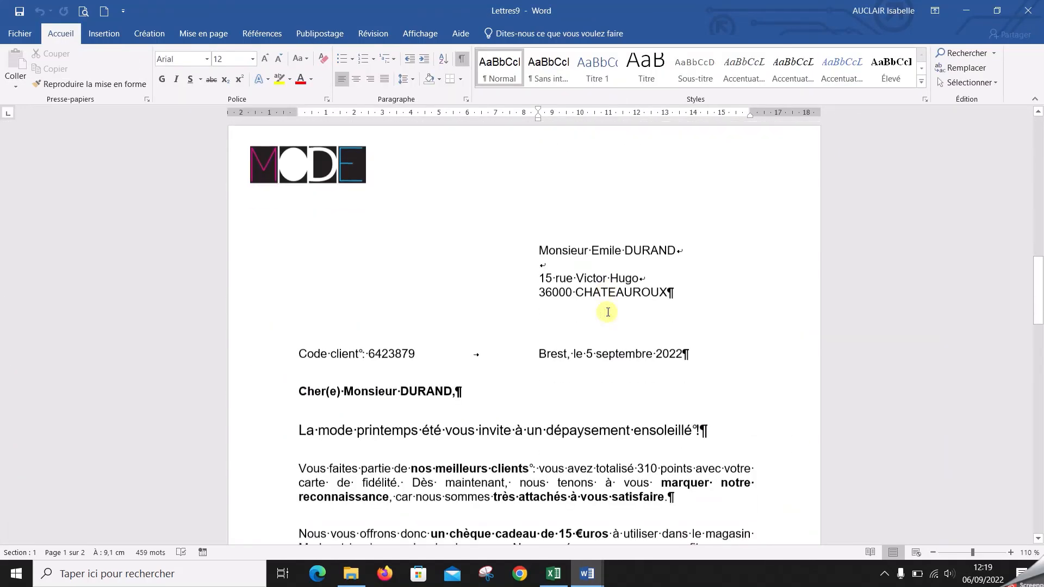
{"action": "scroll", "coordinate": [608, 312], "scroll_direction": "down", "scroll_amount": 15}
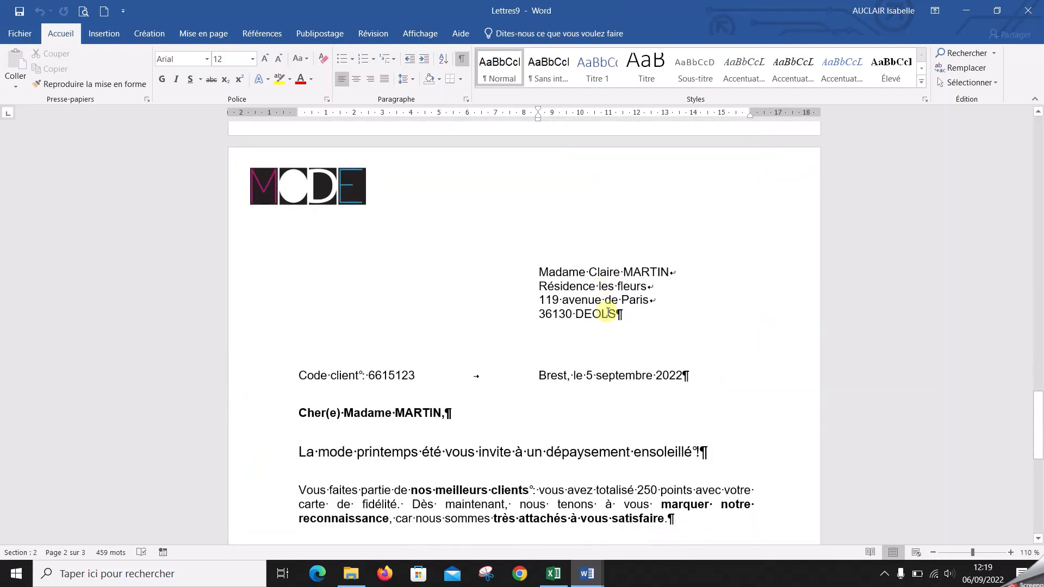
{"action": "scroll", "coordinate": [608, 313], "scroll_direction": "down", "scroll_amount": 10}
{"action": "scroll", "coordinate": [608, 312], "scroll_direction": "up", "scroll_amount": 11}
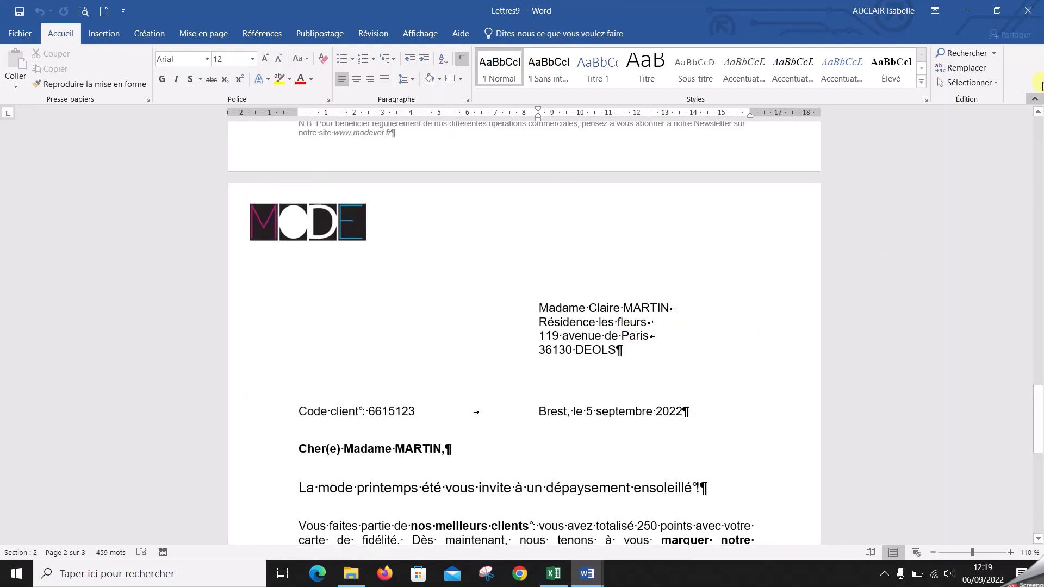
{"action": "left_click", "coordinate": [1025, 12]}
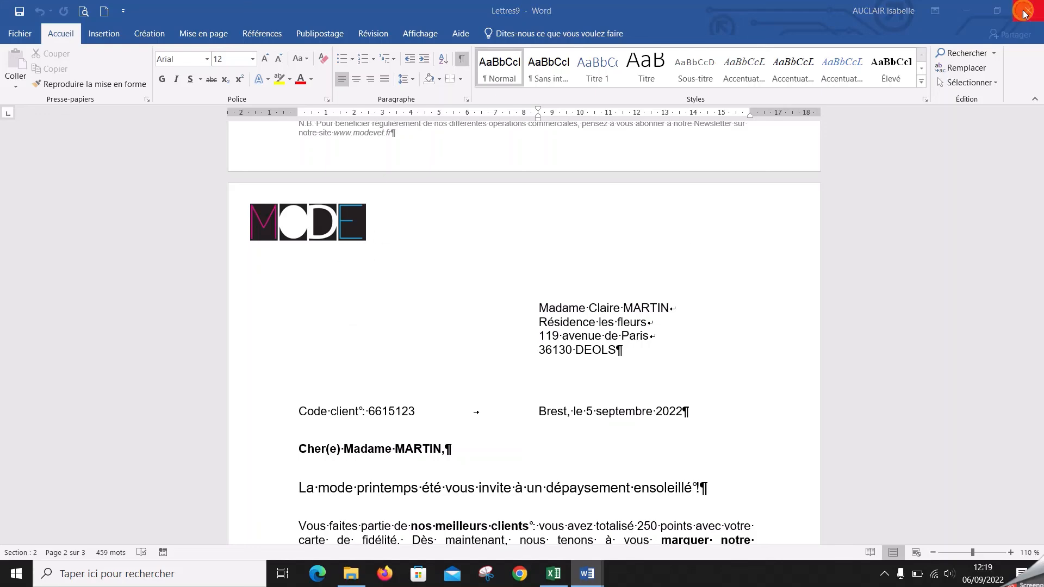